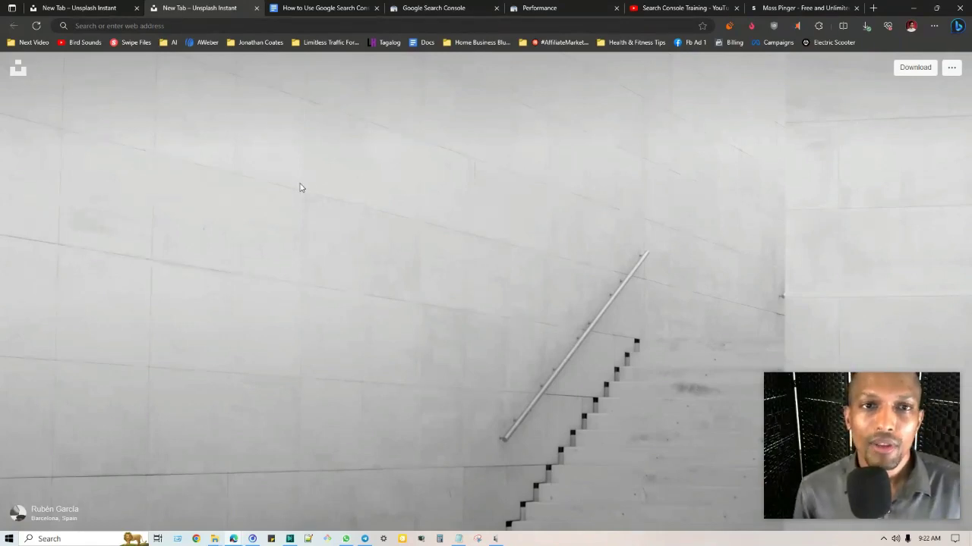
Step: Show the guide document on using Google Search Console, followed by the masspinger.org page
click(349, 7)
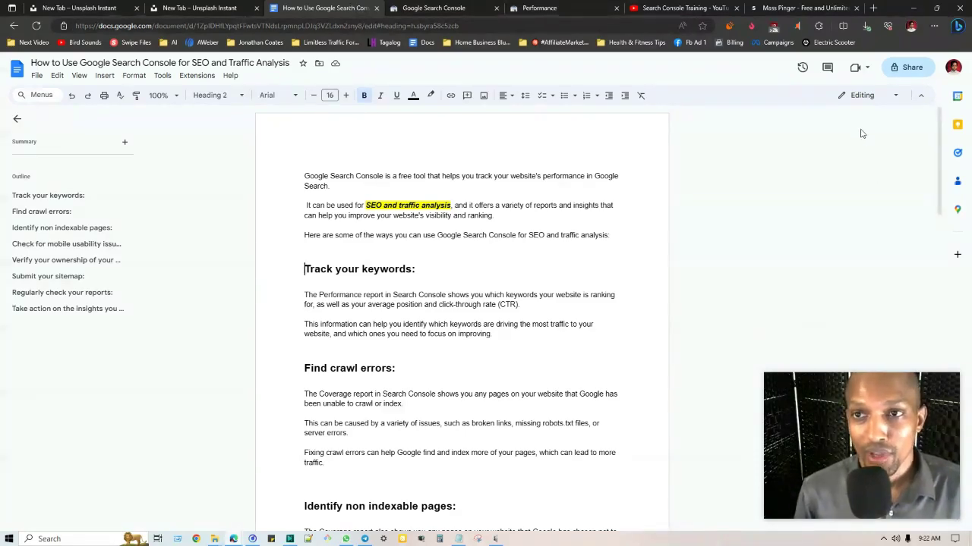
click(811, 7)
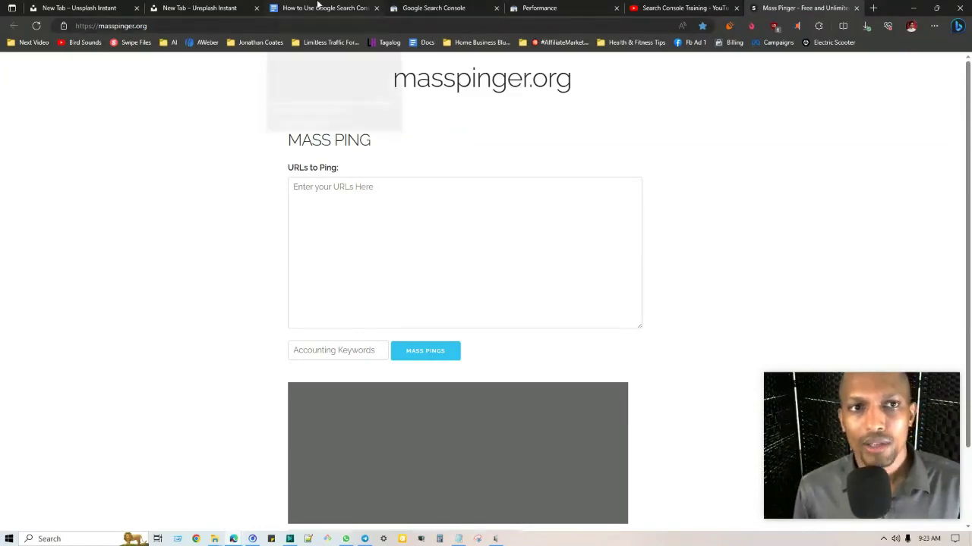
Step: Review the feature overview on the Google Search Console landing page, down to the Search Console Training videos
click(406, 6)
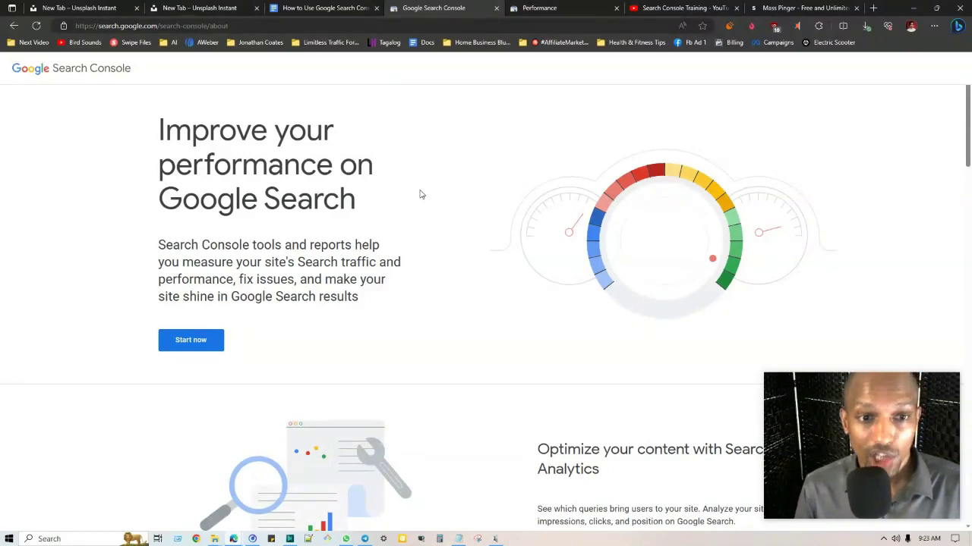
scroll(542, 213, down, 4)
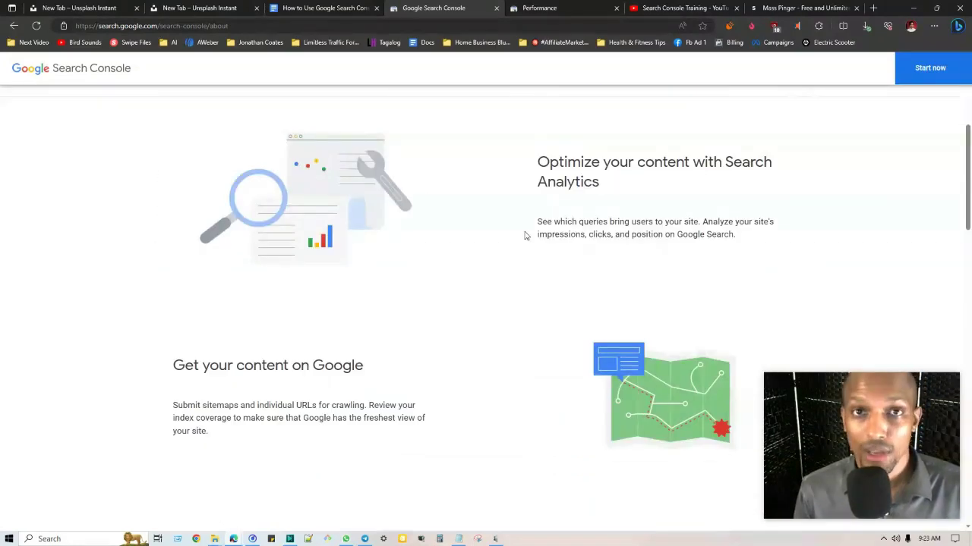
scroll(524, 234, up, 2)
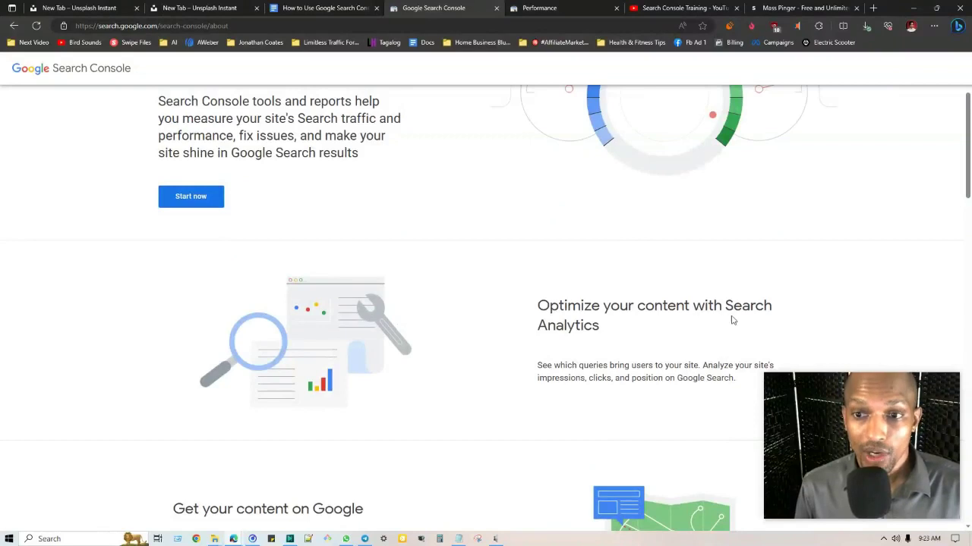
scroll(608, 311, down, 1)
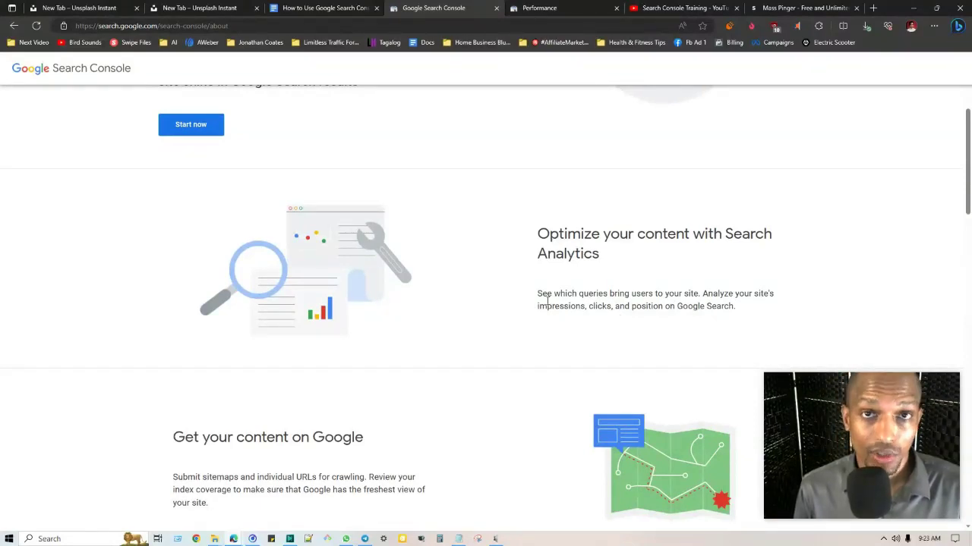
scroll(364, 278, down, 2)
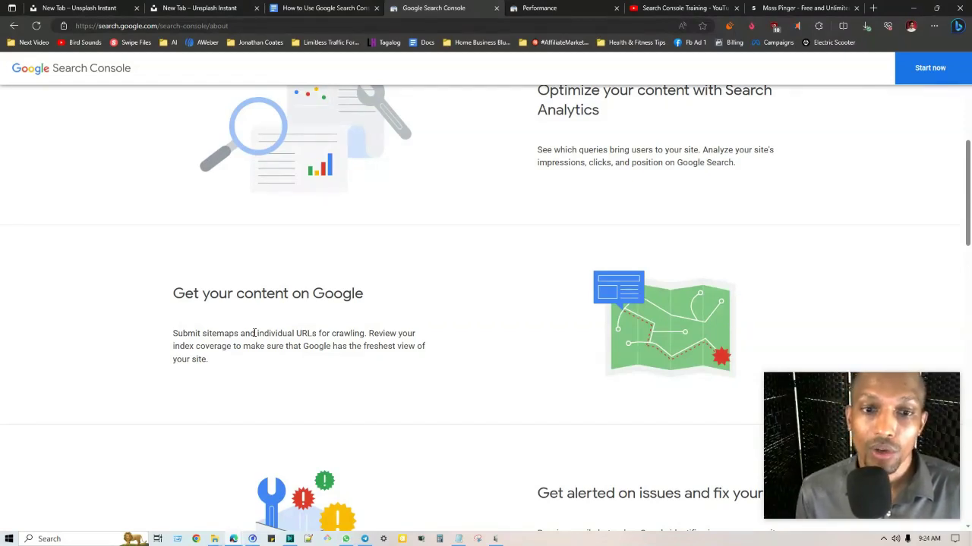
scroll(311, 287, down, 3)
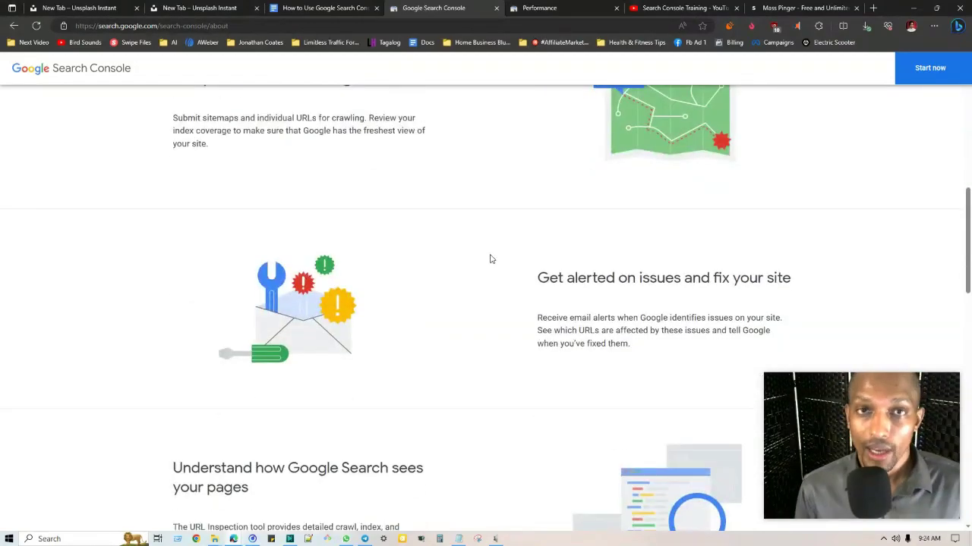
scroll(501, 265, down, 2)
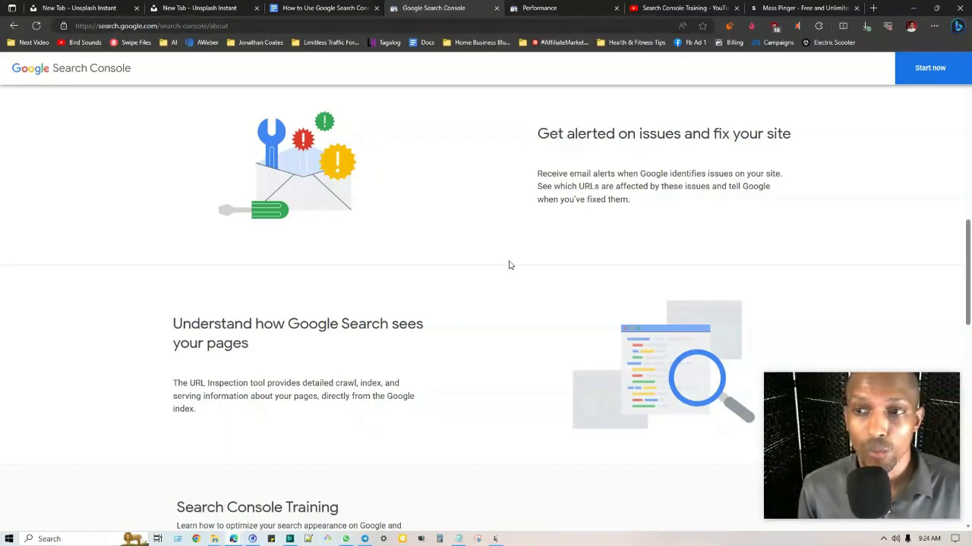
scroll(506, 265, down, 7)
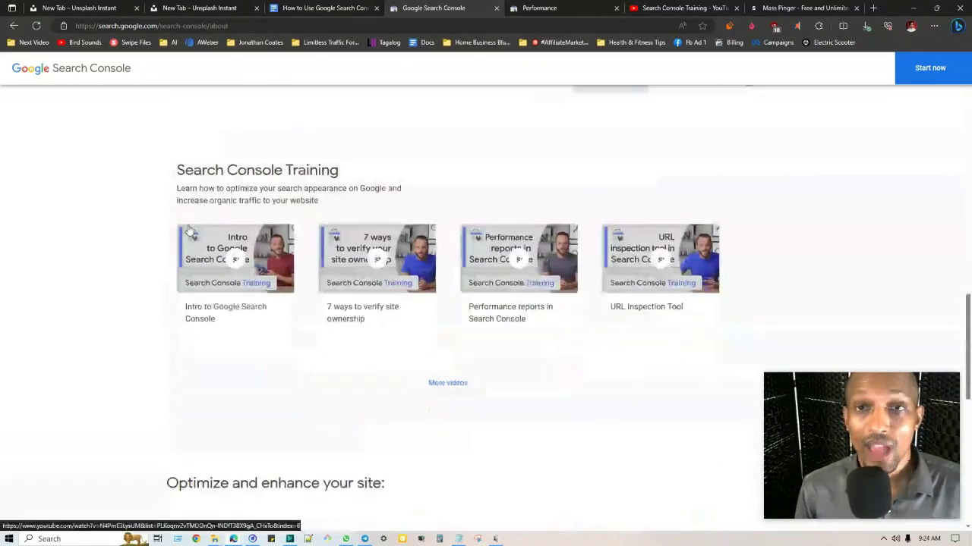
scroll(591, 250, up, 4)
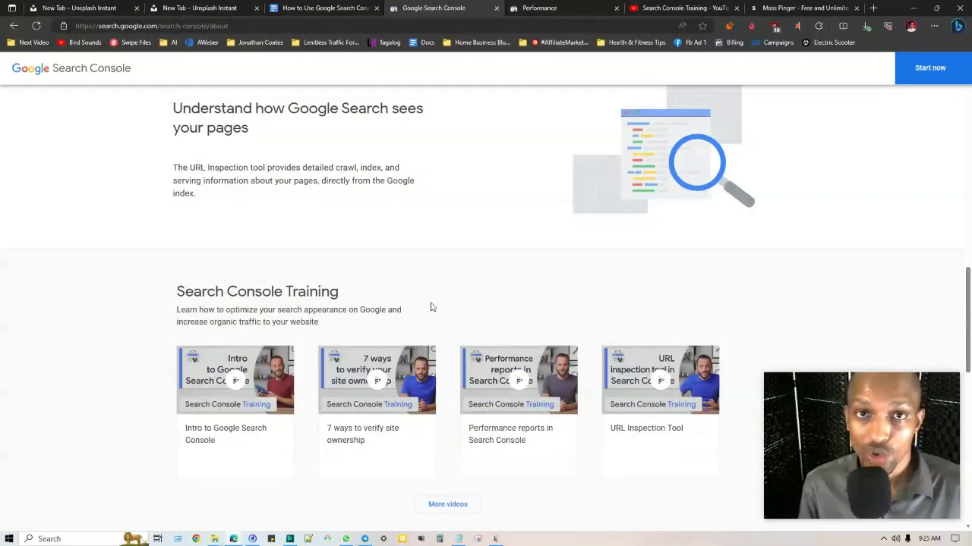
Step: Look through the full list of videos in the Search Console Training playlist on YouTube and return to its start
click(653, 7)
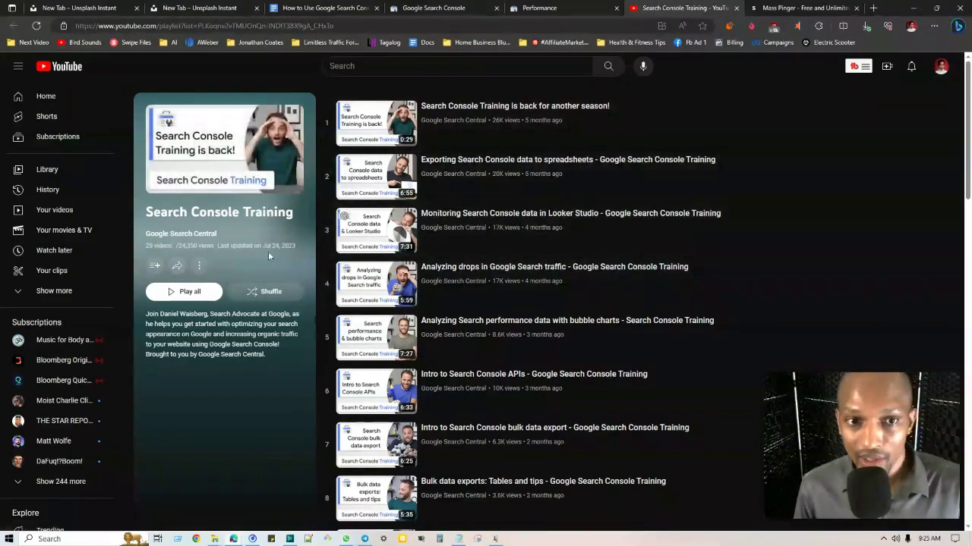
scroll(455, 182, down, 10)
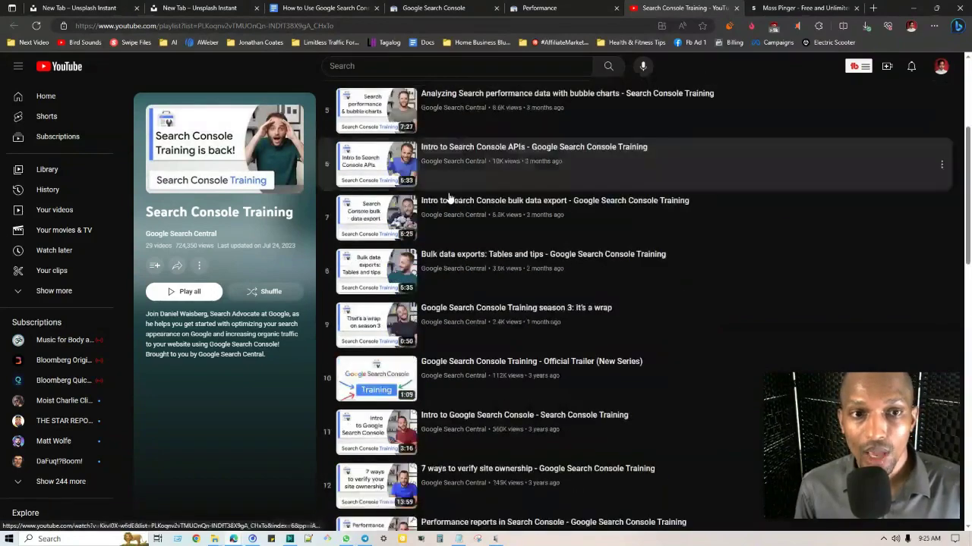
scroll(447, 215, down, 3)
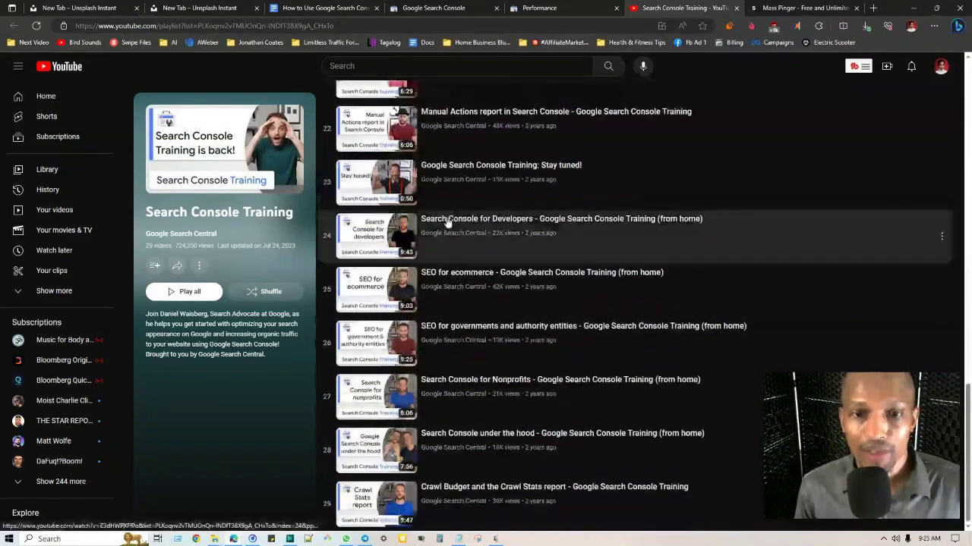
scroll(456, 227, up, 10)
scroll(465, 252, up, 5)
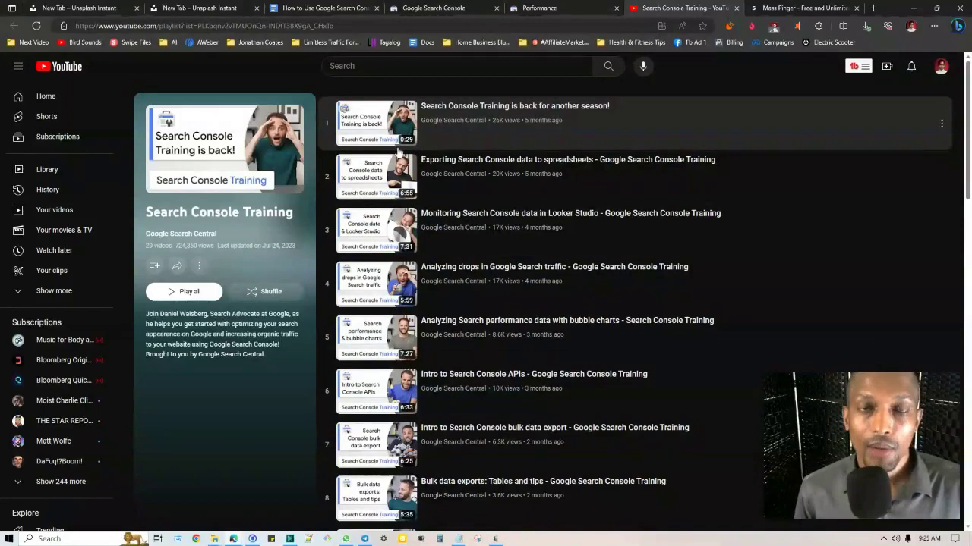
Step: Move the Search Console Performance browser tab directly beside the guide document's tab
click(328, 6)
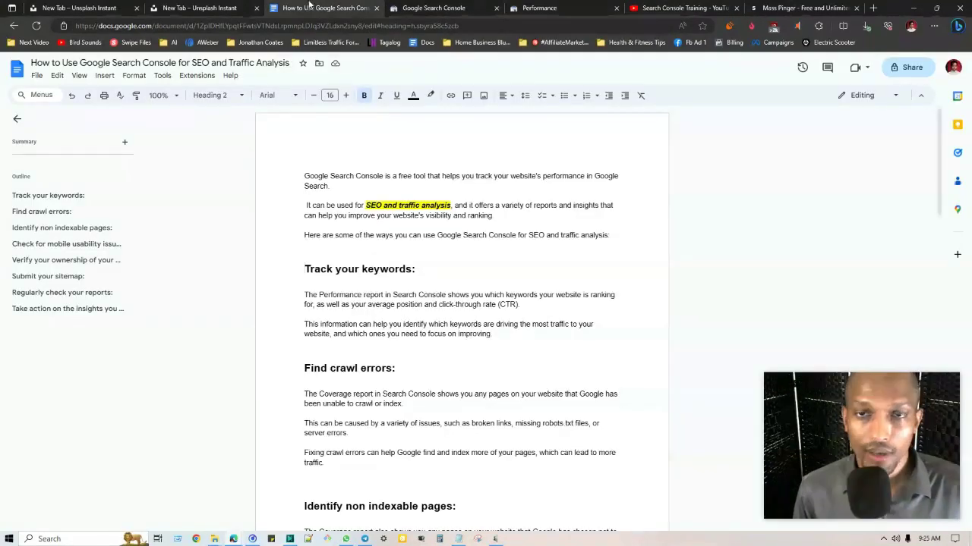
click(581, 6)
drag(581, 6, 456, 6)
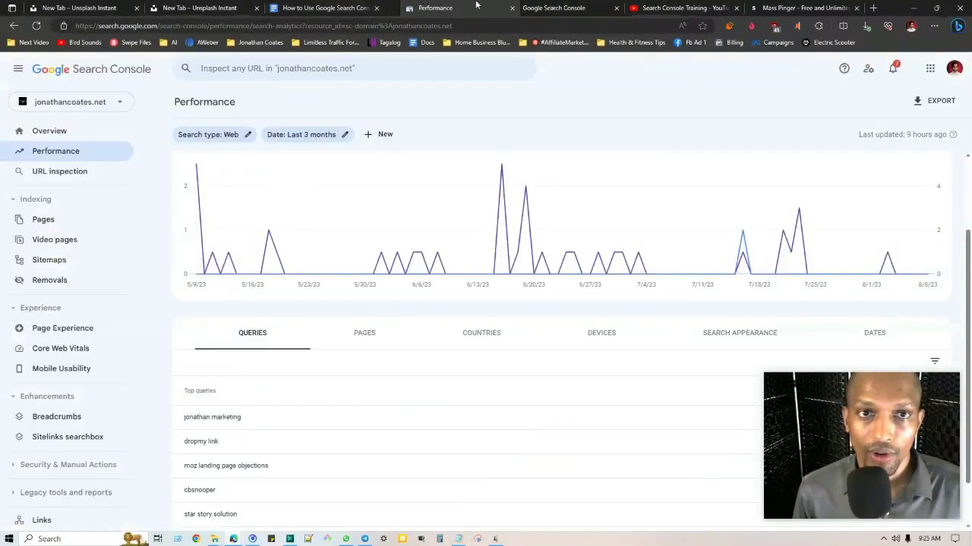
Step: Read the guide document's introduction and examine the chart in the Search Console Performance report
click(324, 6)
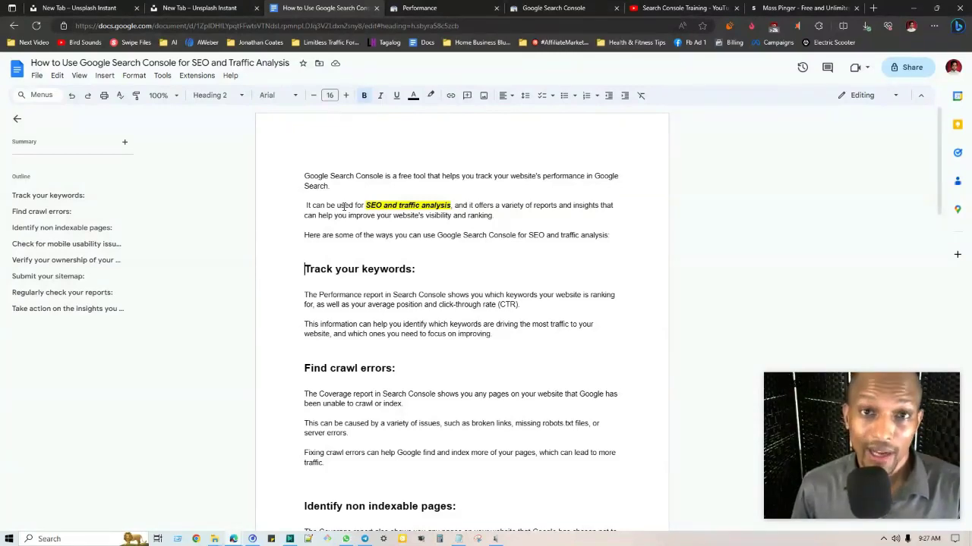
click(439, 6)
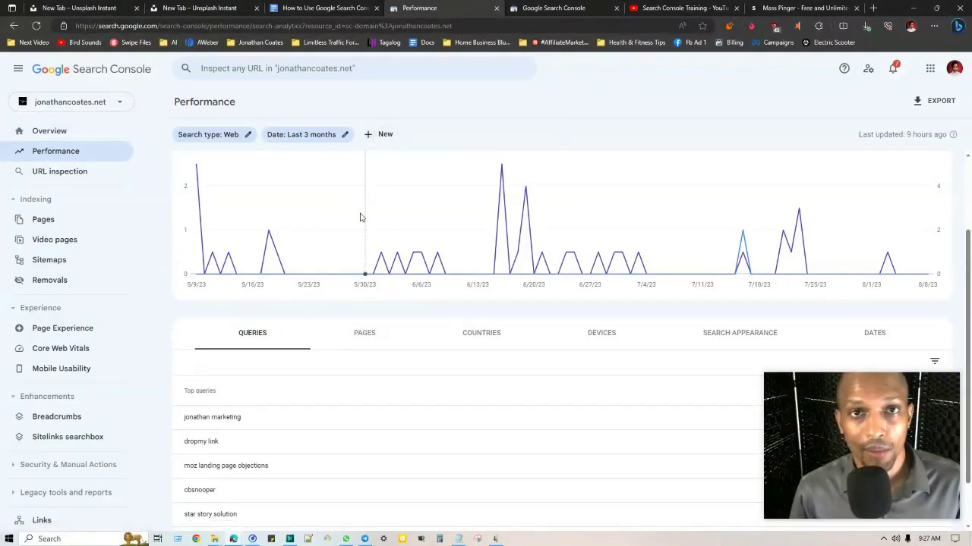
mouse_move(359, 220)
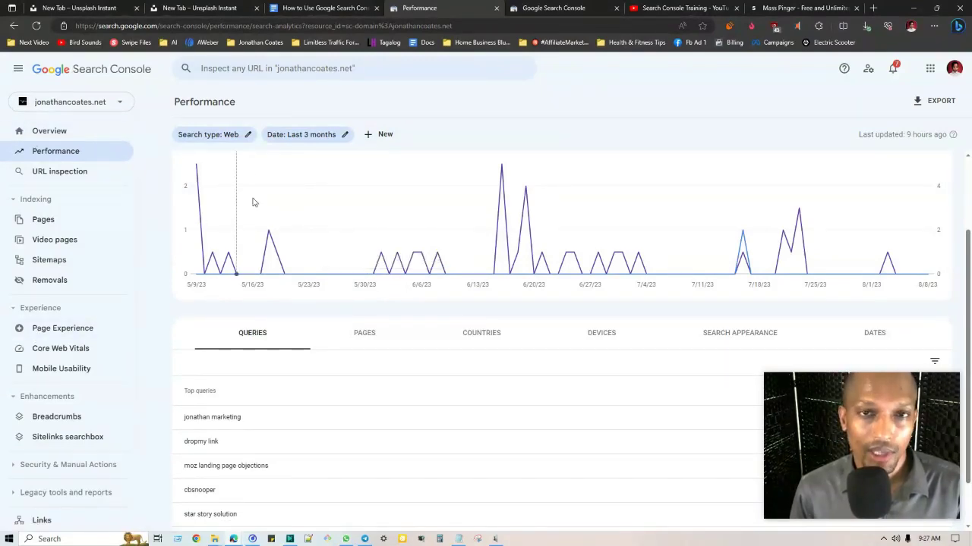
Step: Skim the guide document from its start to the section on mobile usability issues and back
click(327, 8)
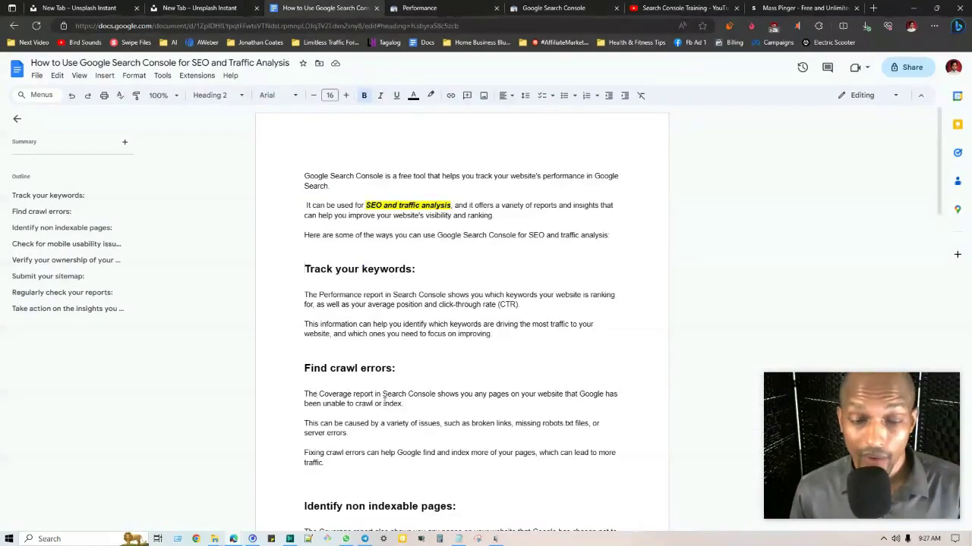
scroll(385, 397, down, 3)
scroll(331, 421, down, 6)
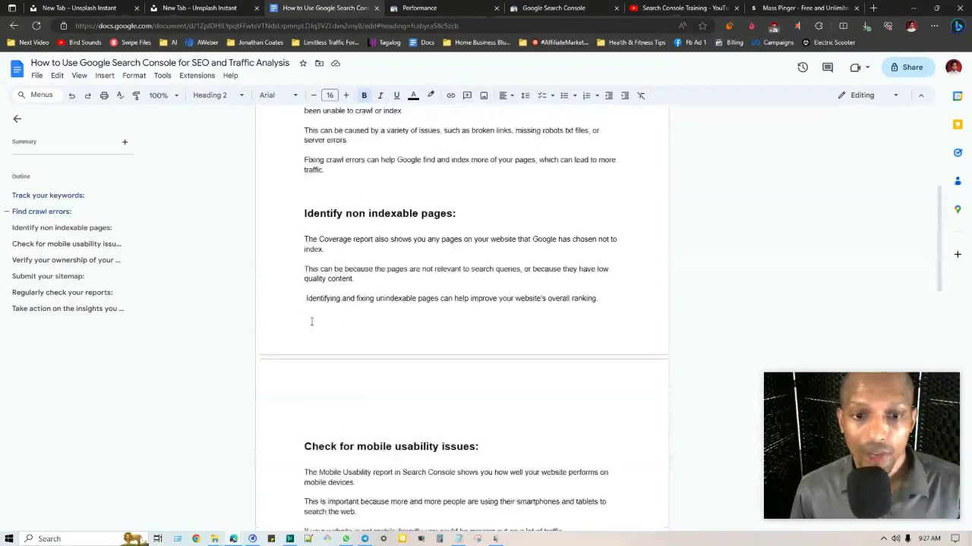
scroll(292, 381, up, 10)
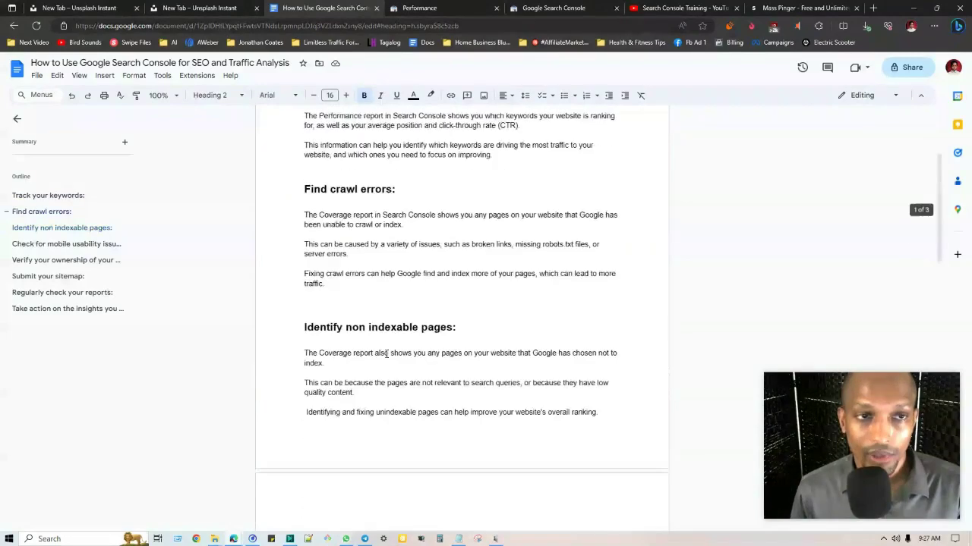
Step: Examine the Performance report's breakdowns by page, country and device, and return to the top queries
click(451, 7)
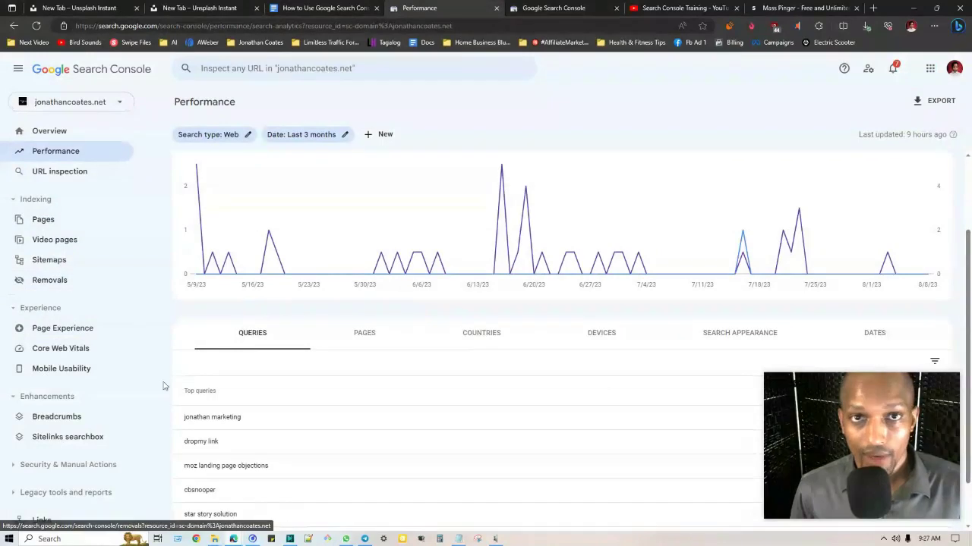
scroll(237, 273, down, 1)
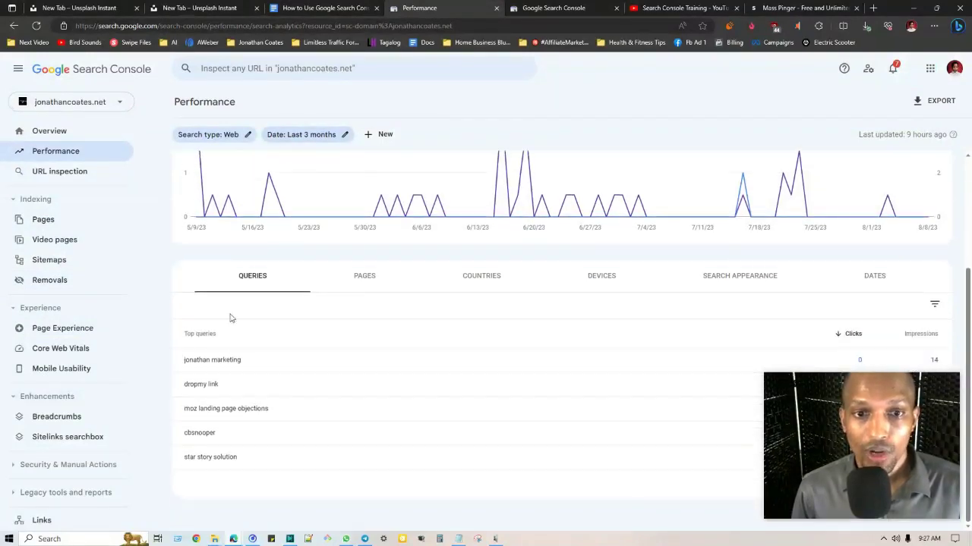
click(368, 283)
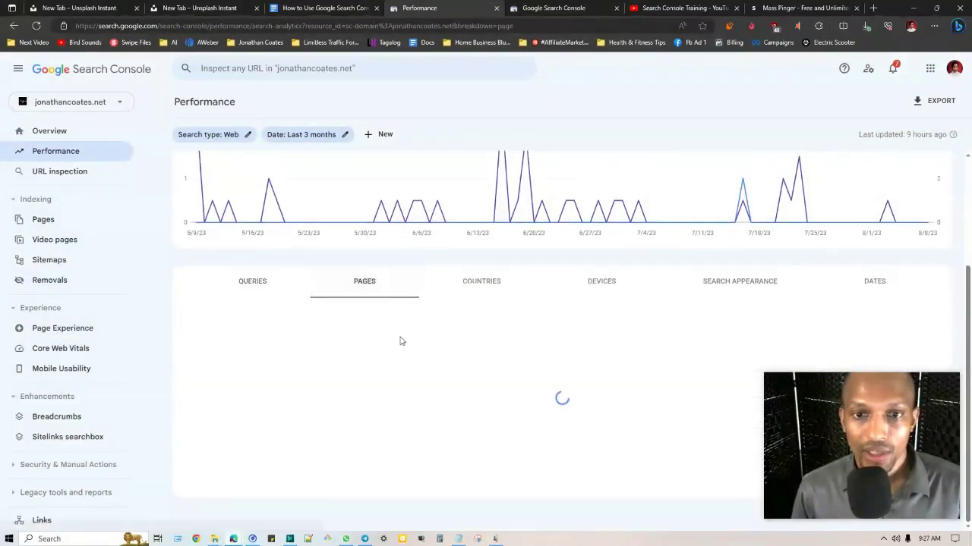
click(469, 280)
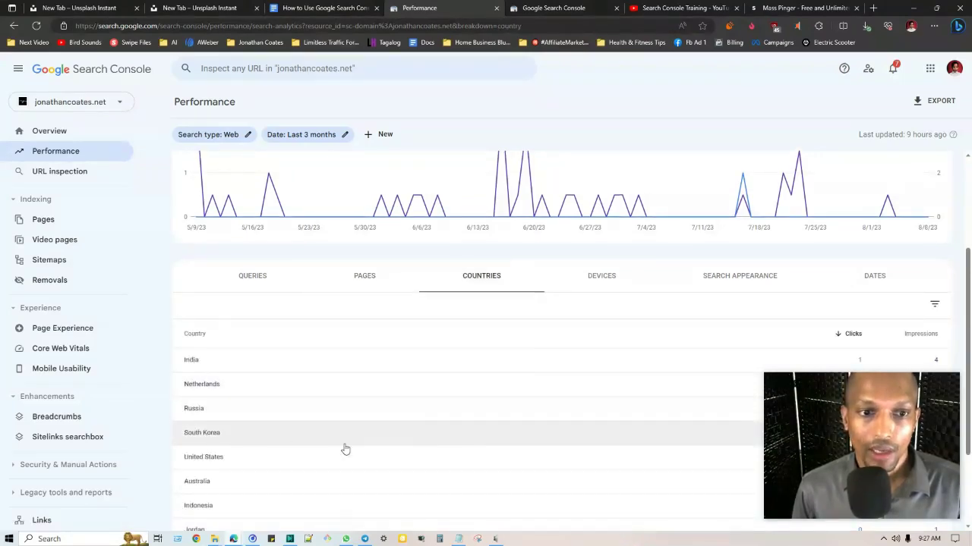
scroll(587, 328, down, 1)
click(601, 219)
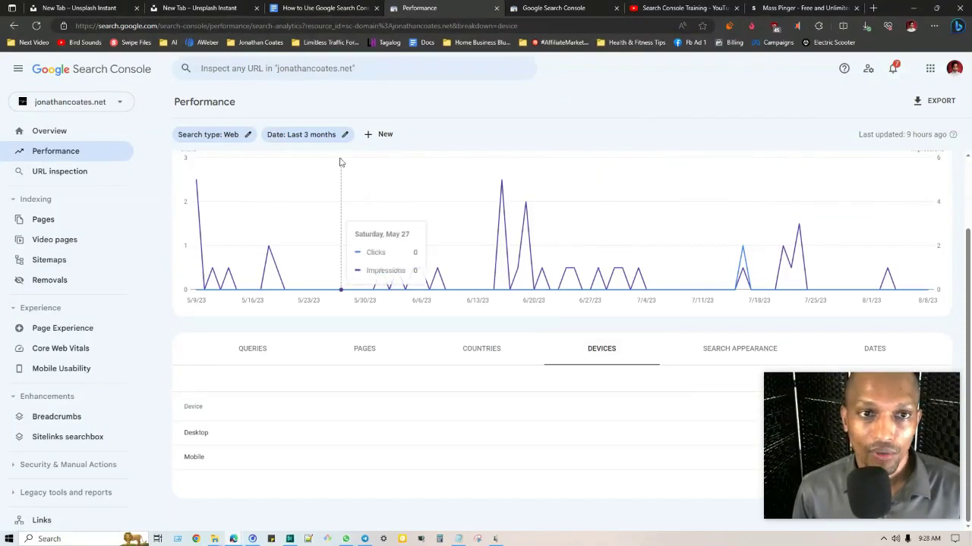
click(253, 353)
scroll(258, 361, down, 1)
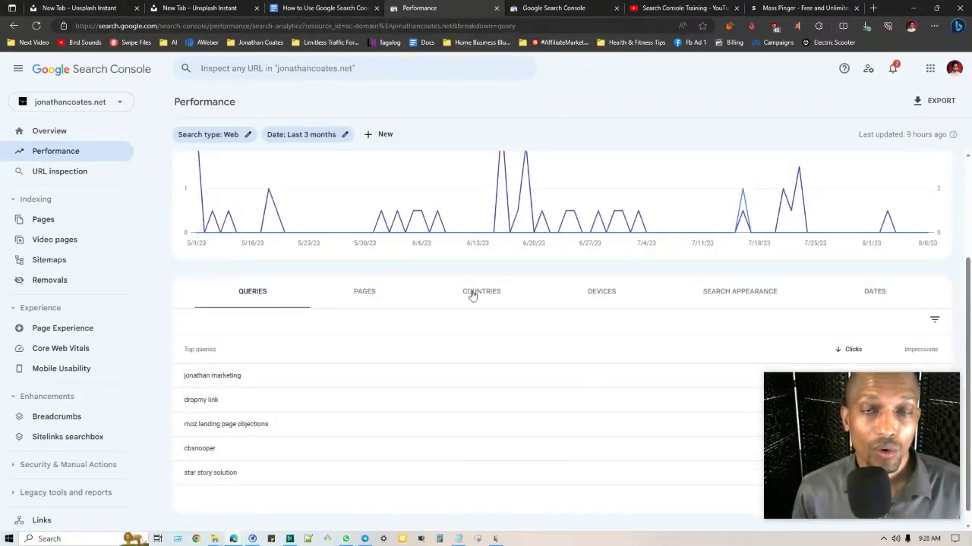
Step: Read the guide's "Track your keywords" section, highlighting its second paragraph, and continue to "Find crawl errors"
click(296, 6)
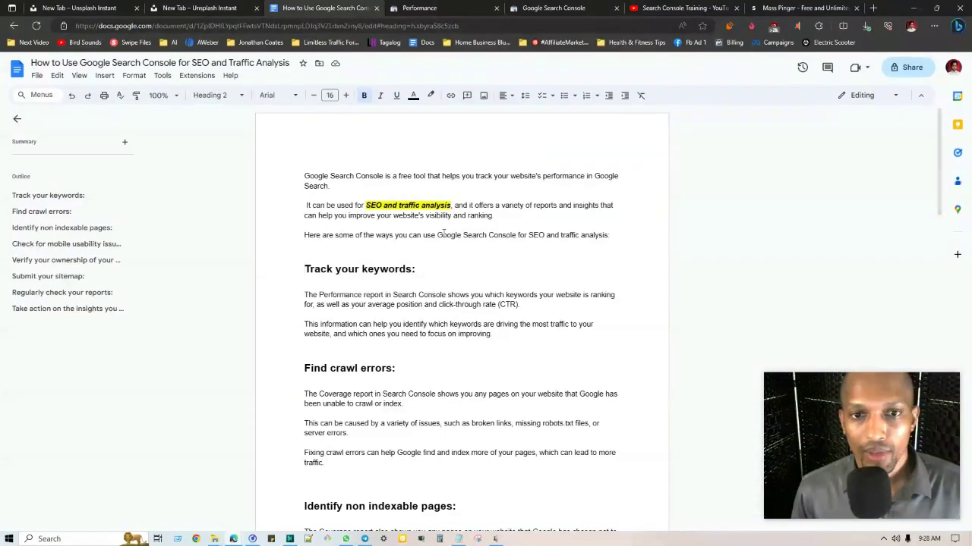
drag(298, 324, 595, 326)
click(334, 336)
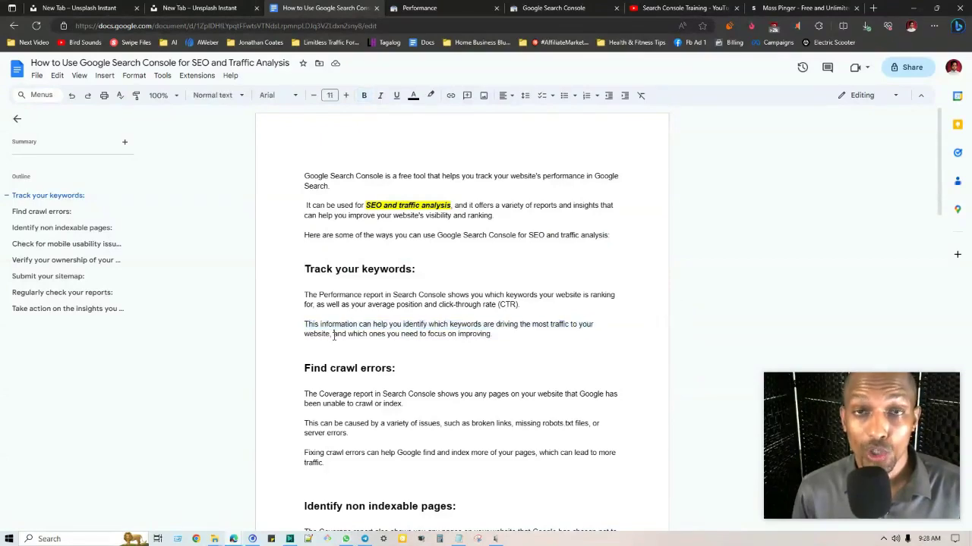
scroll(334, 304, down, 3)
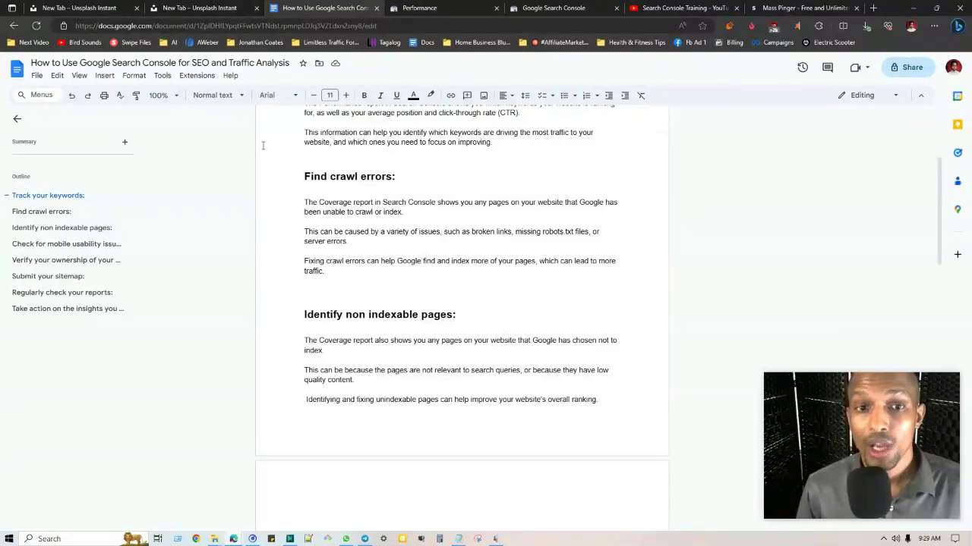
Step: Open the Sitemaps report for the current website property in Google Search Console
click(419, 8)
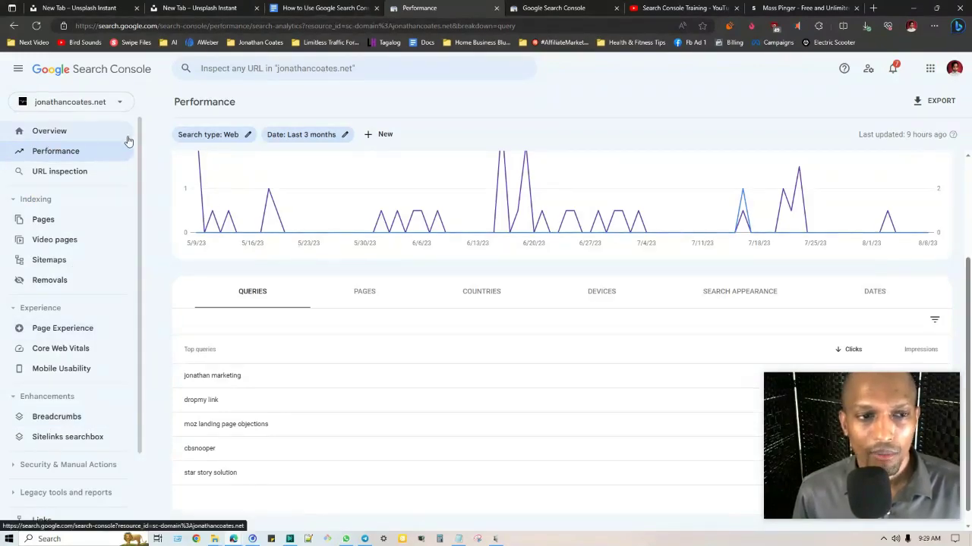
click(57, 173)
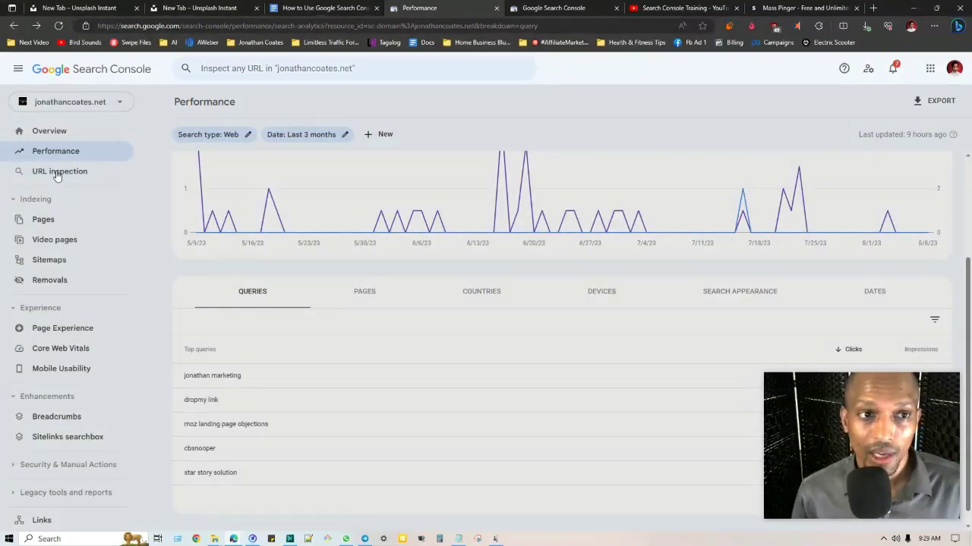
click(48, 259)
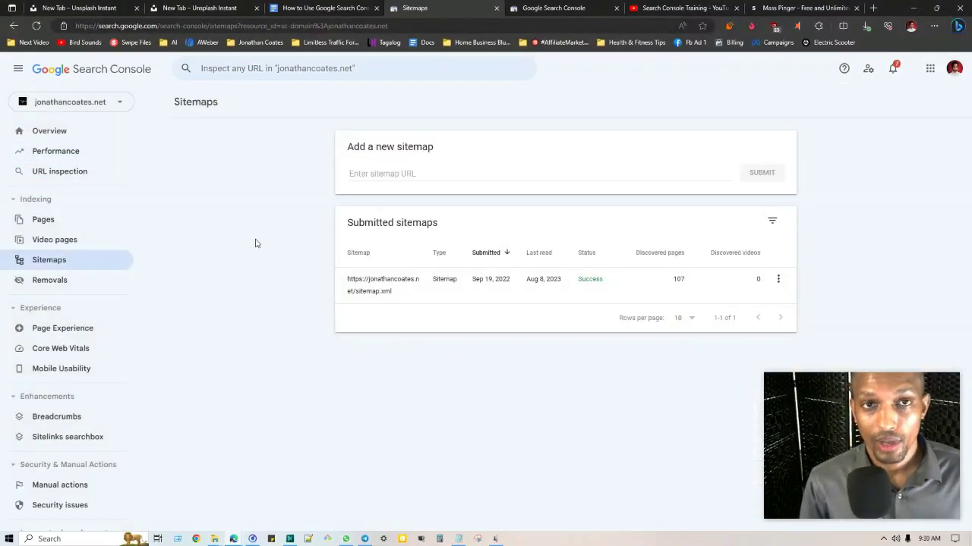
Step: Open the Page indexing report and review the reasons why pages aren't indexed
click(43, 219)
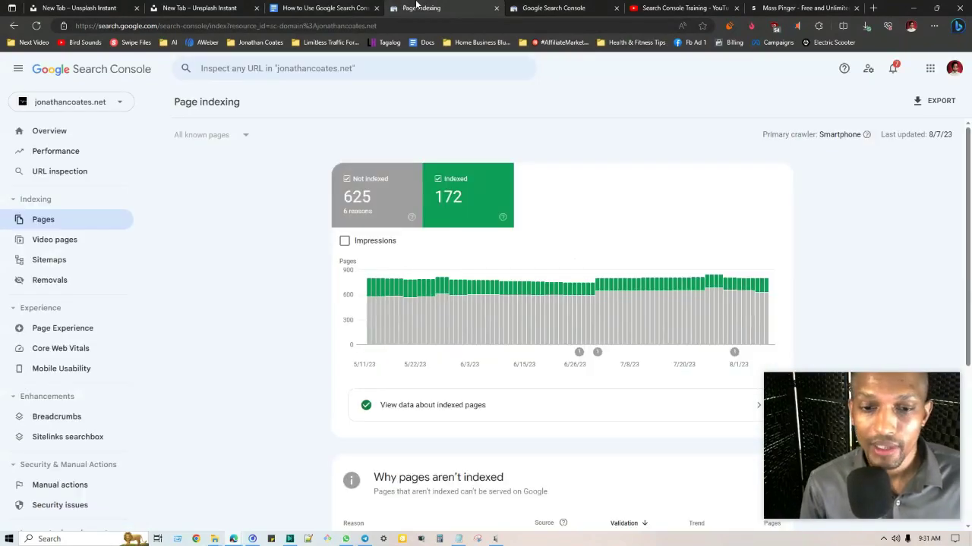
scroll(456, 243, down, 2)
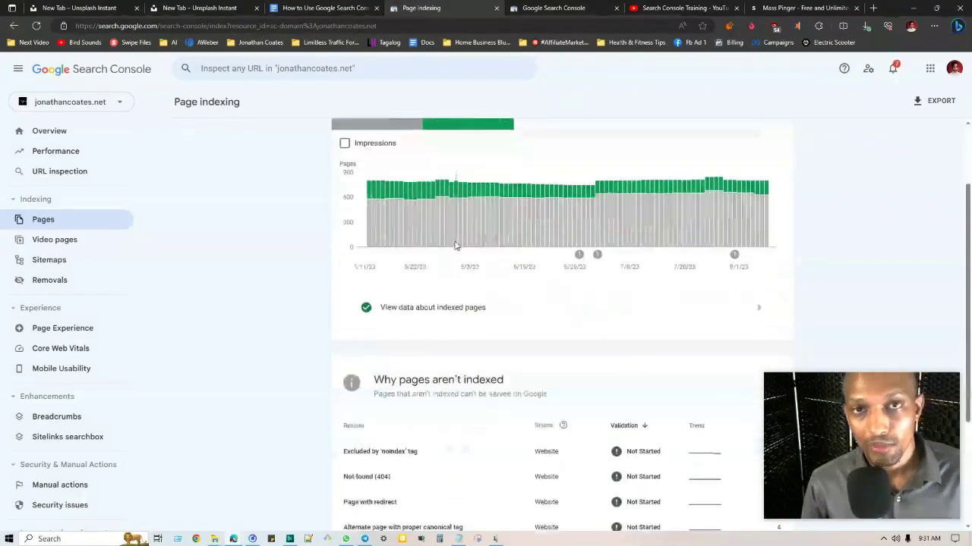
scroll(455, 245, down, 1)
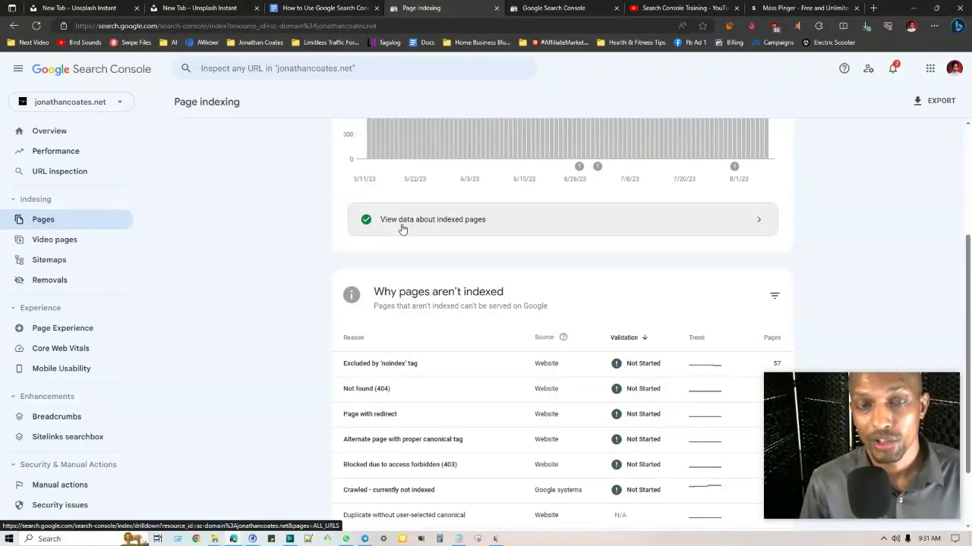
scroll(478, 357, down, 1)
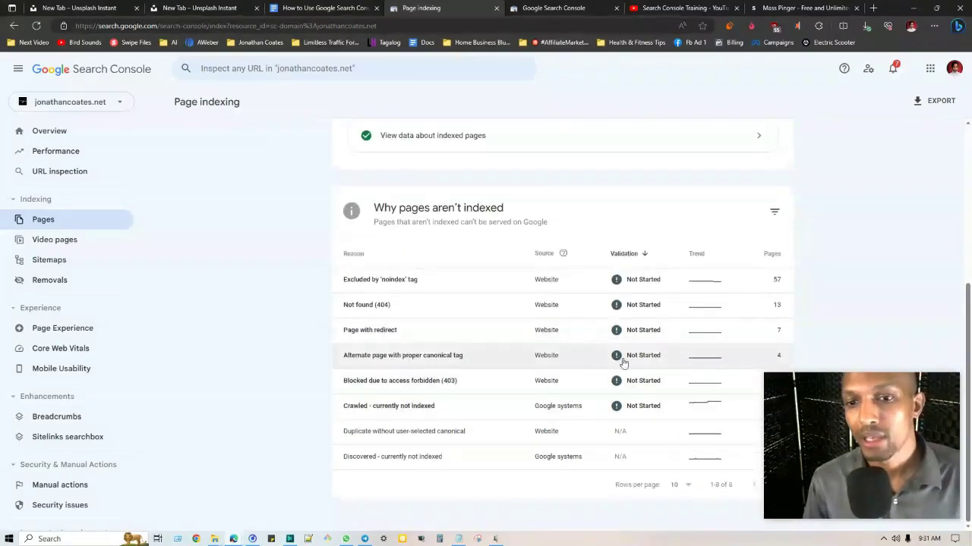
scroll(440, 395, up, 1)
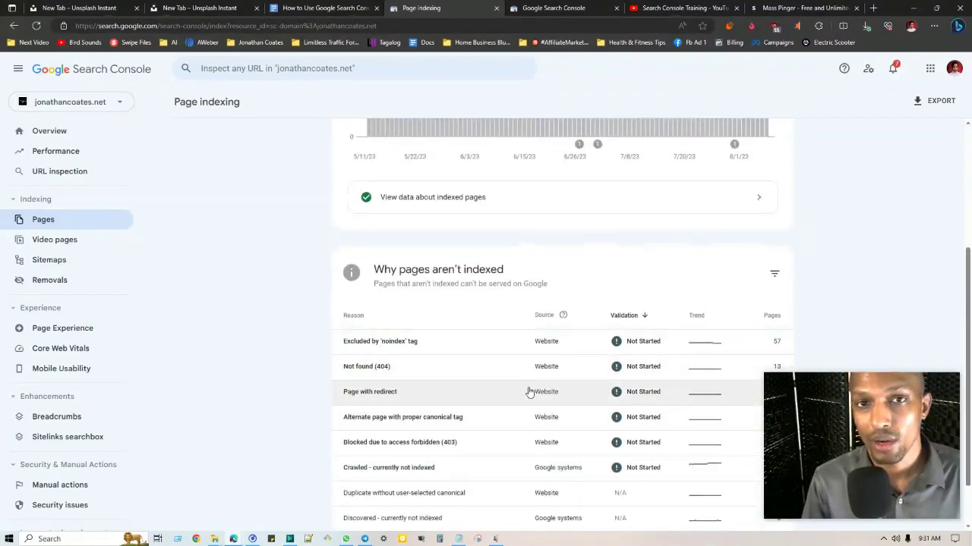
scroll(529, 391, up, 3)
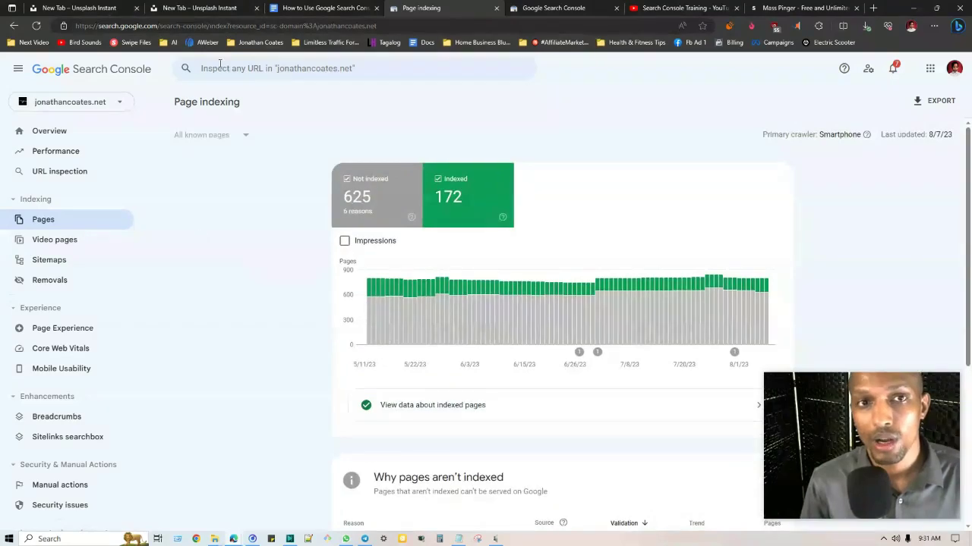
Step: Return to the guide document and read the "Identify non indexable pages" section through its last paragraph
key(ctrl+shift+Tab)
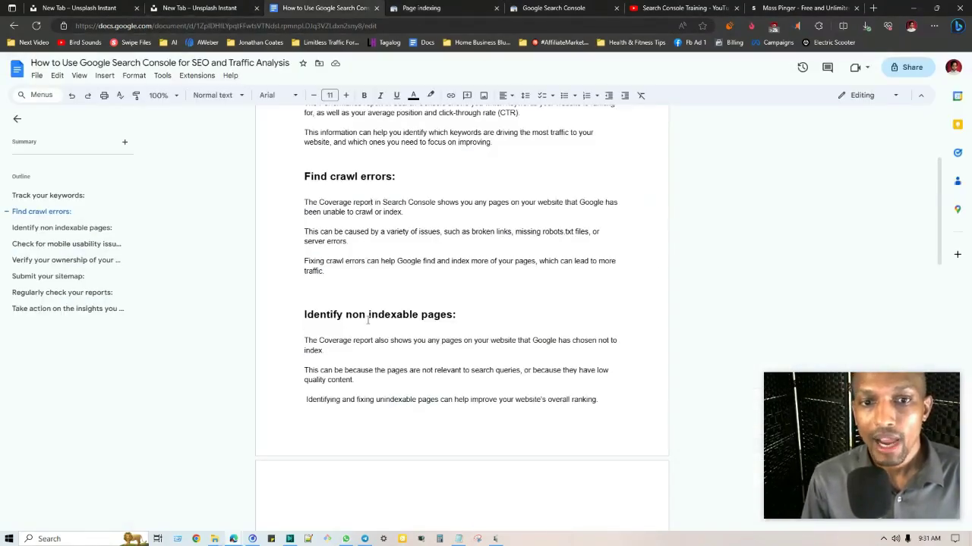
scroll(384, 277, down, 1)
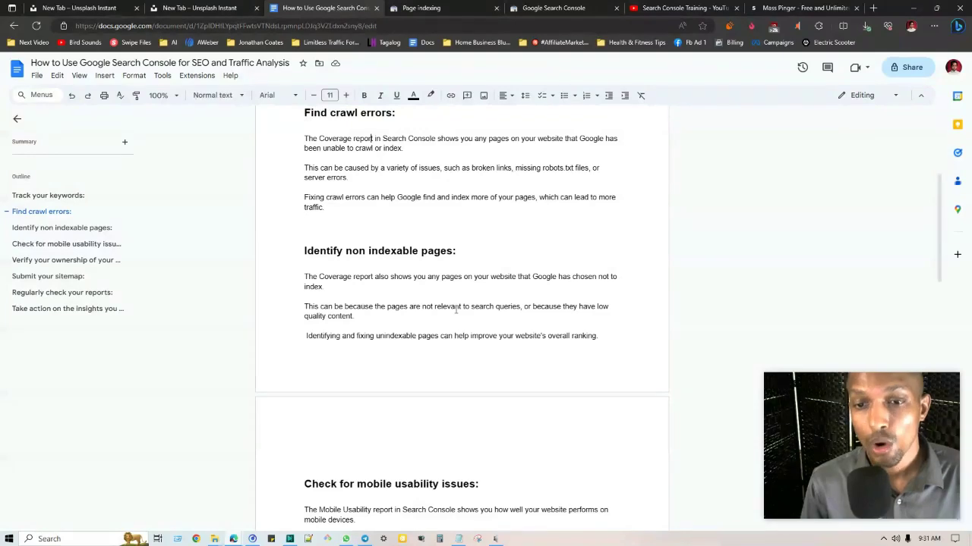
click(306, 335)
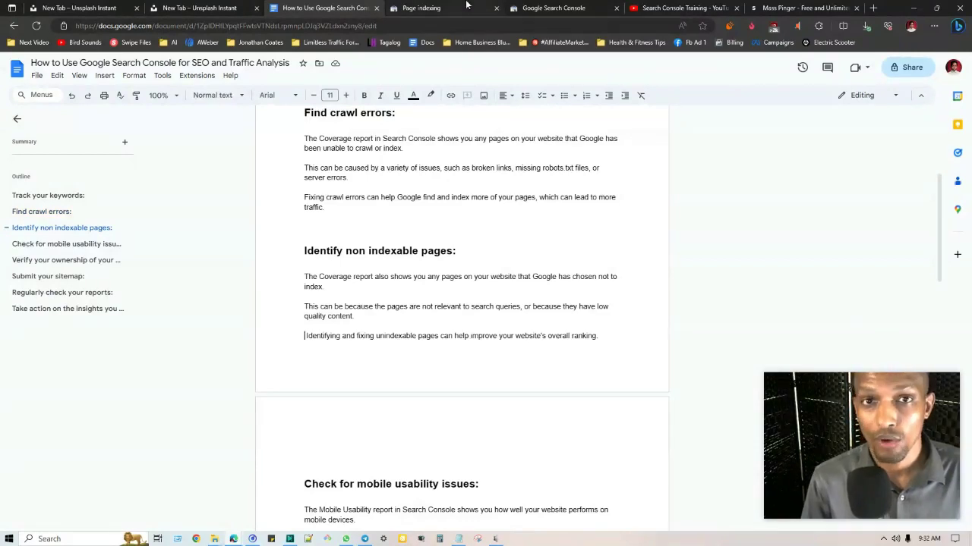
Step: Back in Search Console, open the full Page indexing report from the Overview and review its table of non-indexing reasons
click(425, 8)
scroll(448, 296, down, 1)
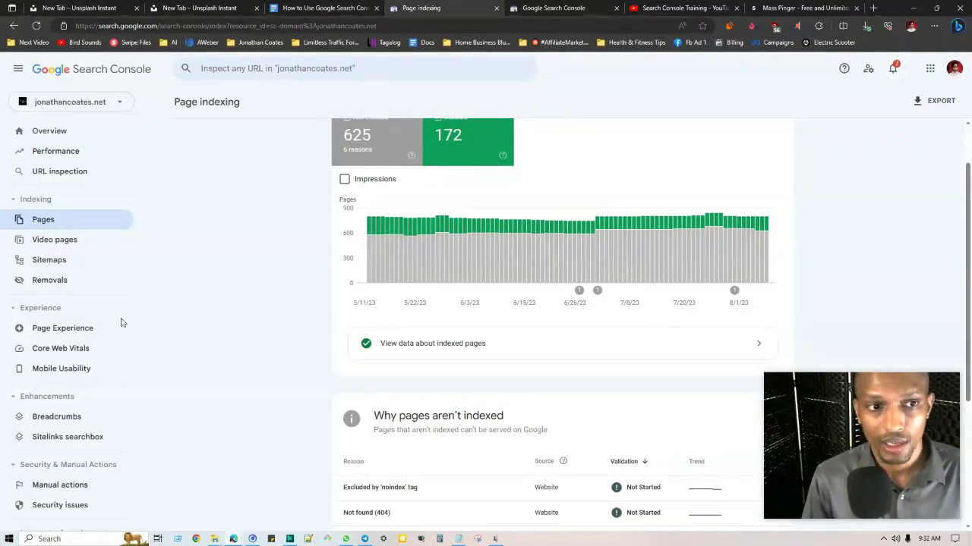
key(alt+Left)
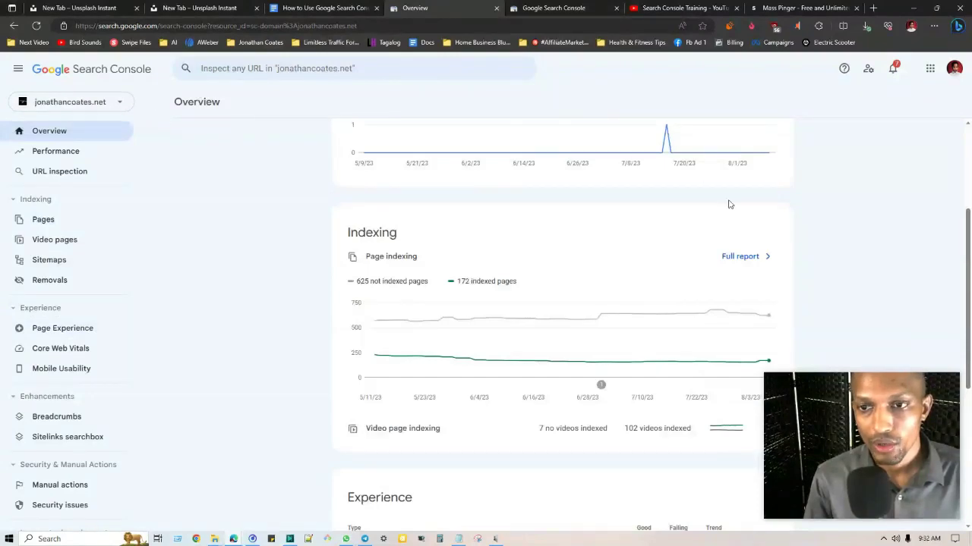
click(732, 256)
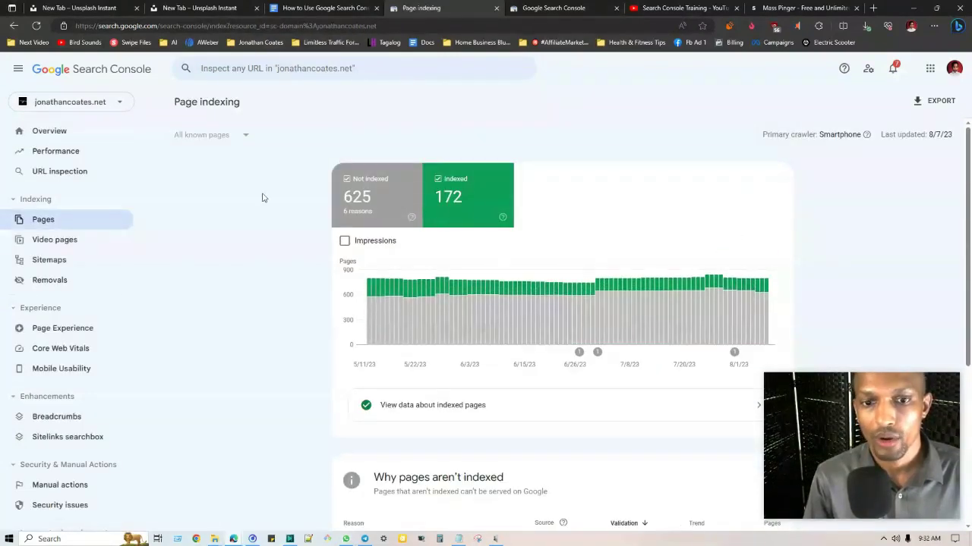
scroll(316, 220, down, 3)
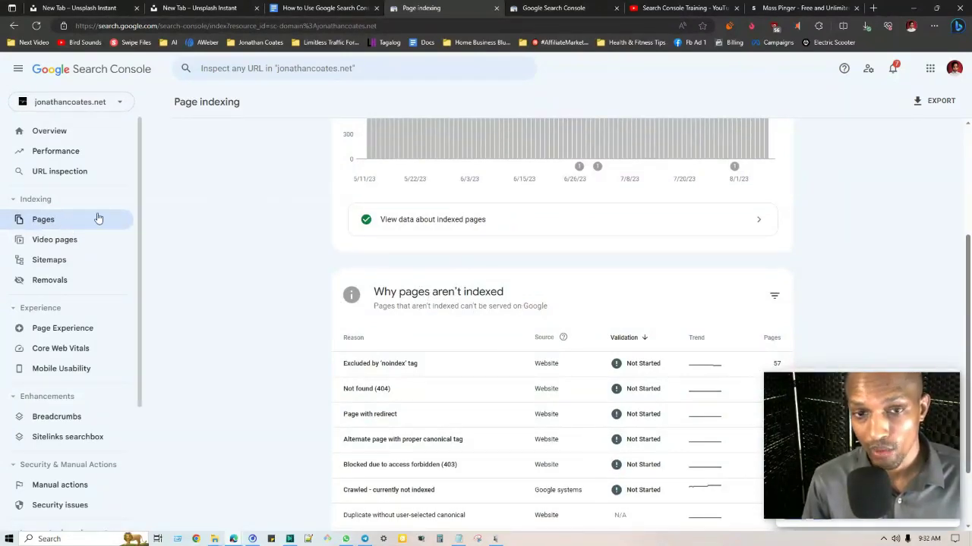
scroll(312, 169, down, 1)
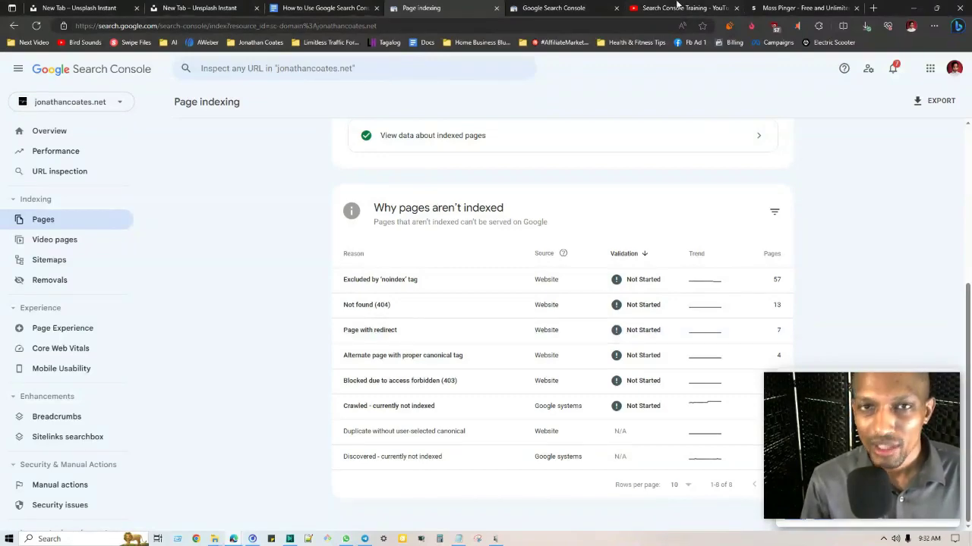
Step: Look at the Search Console Training playlist on YouTube, and read the guide's "Check for mobile usability issues" section
click(678, 6)
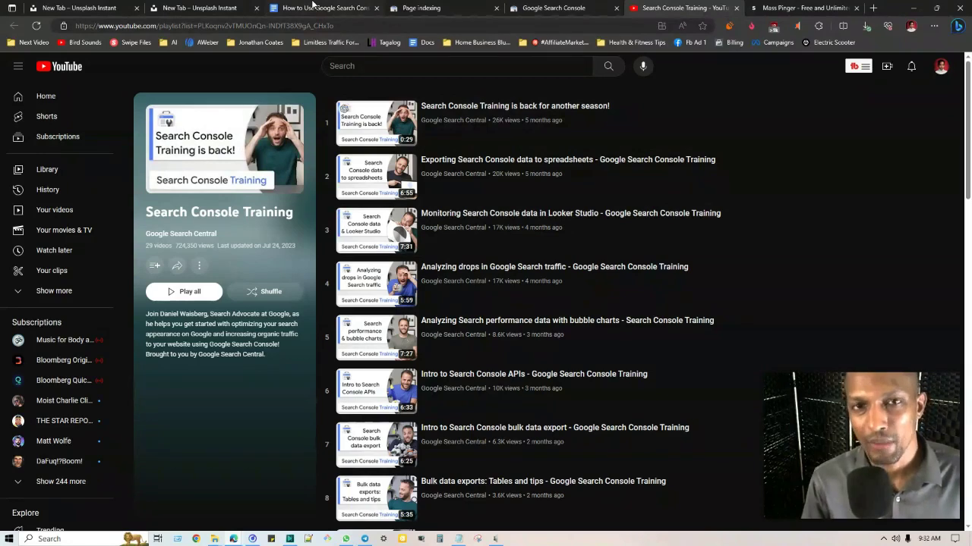
click(313, 8)
scroll(354, 298, down, 3)
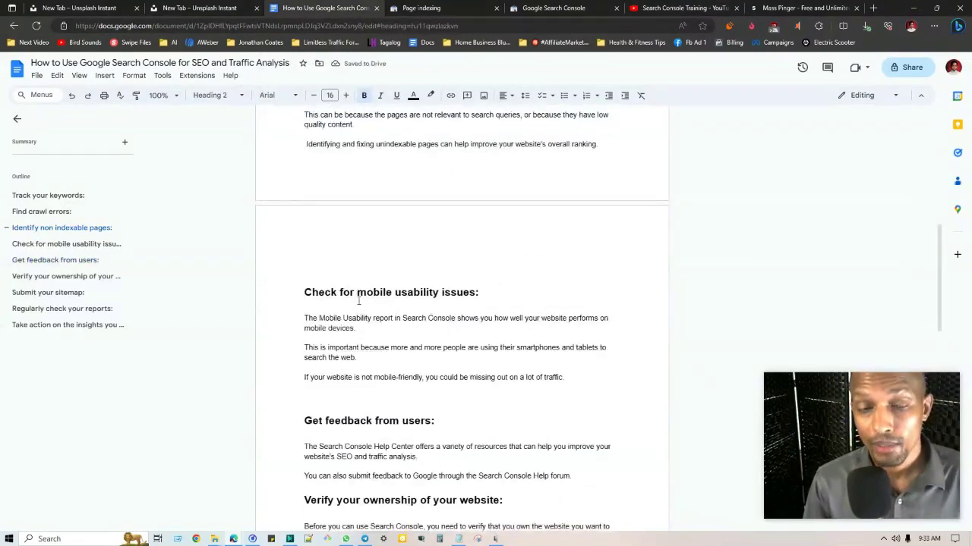
scroll(364, 301, down, 1)
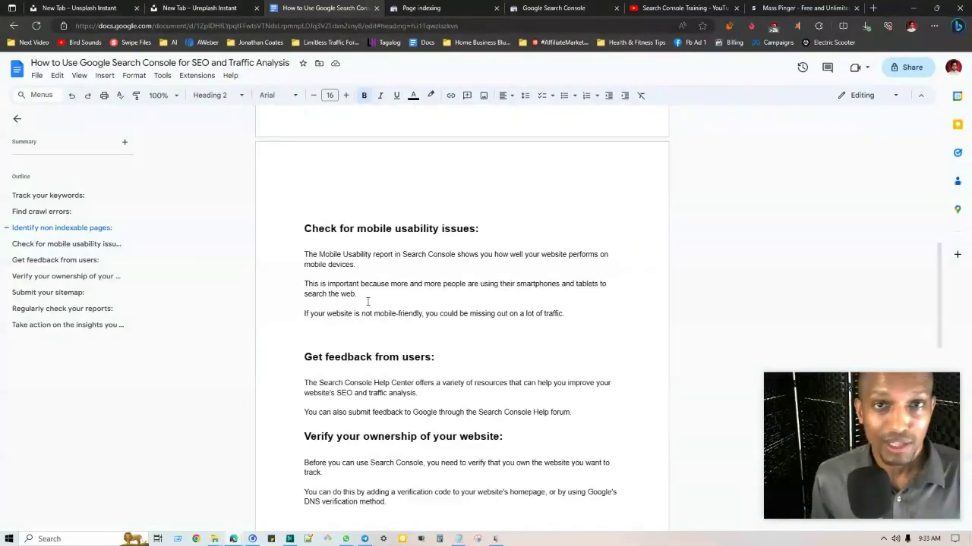
Step: Switch to Search Console and open the Mobile Usability report for the website property
click(400, 6)
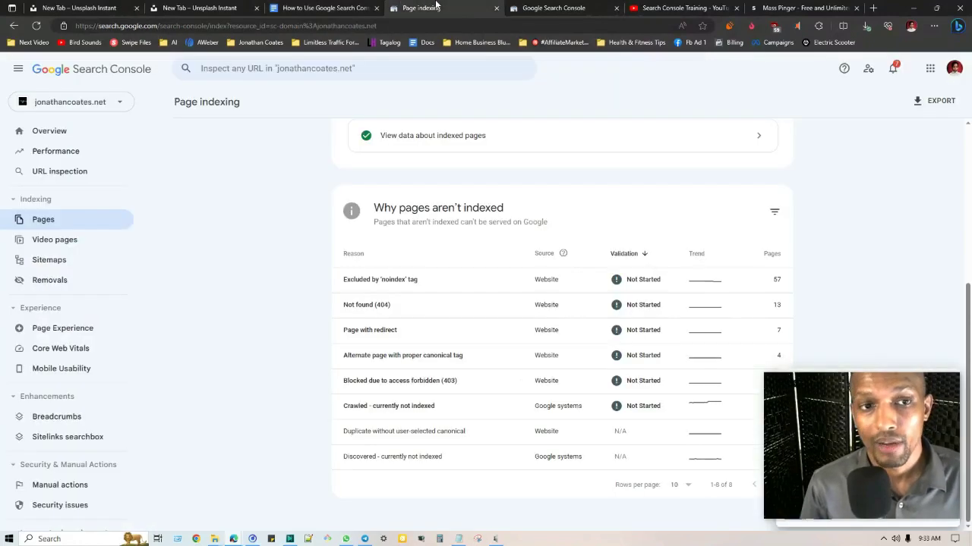
scroll(136, 129, down, 2)
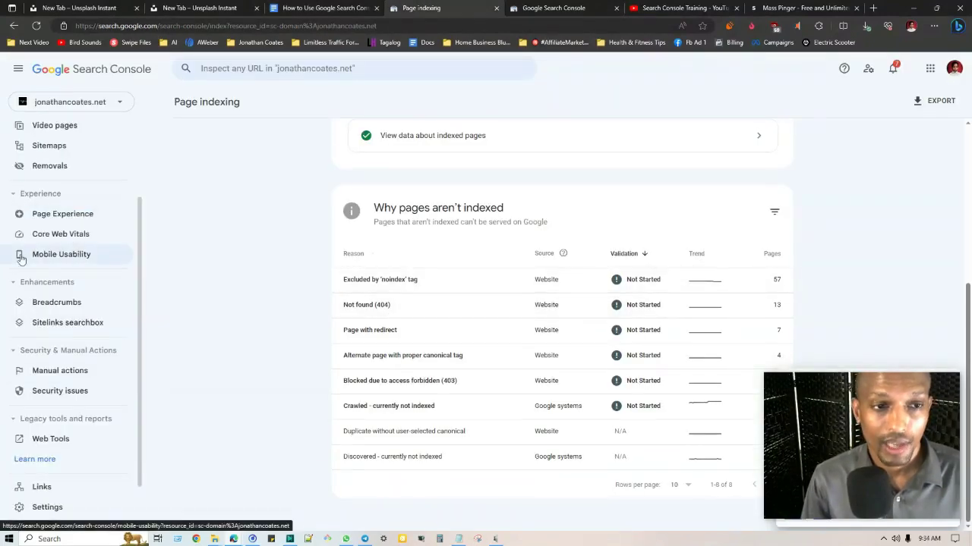
click(59, 258)
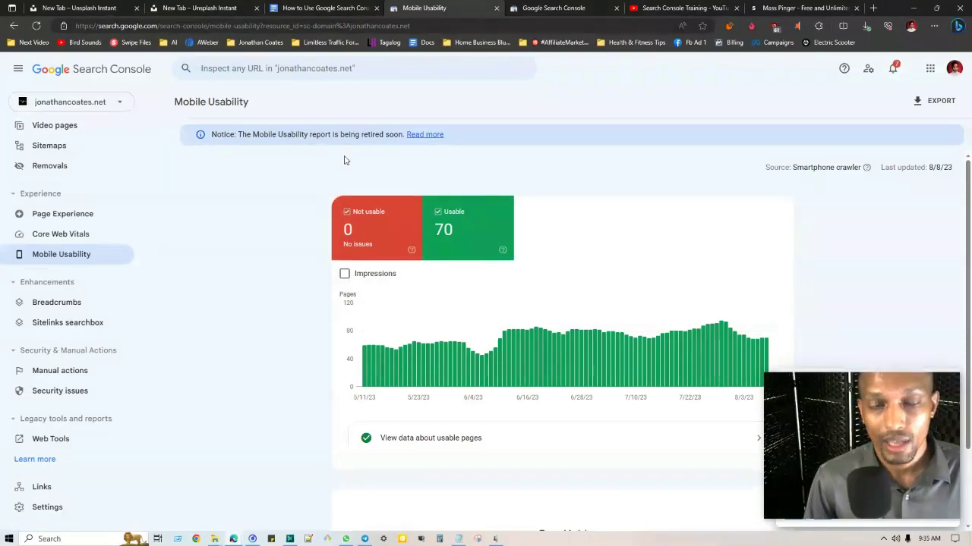
Step: Read the guide's "Get feedback from users" section and open Search Console's help on the Mobile Usability report
click(315, 8)
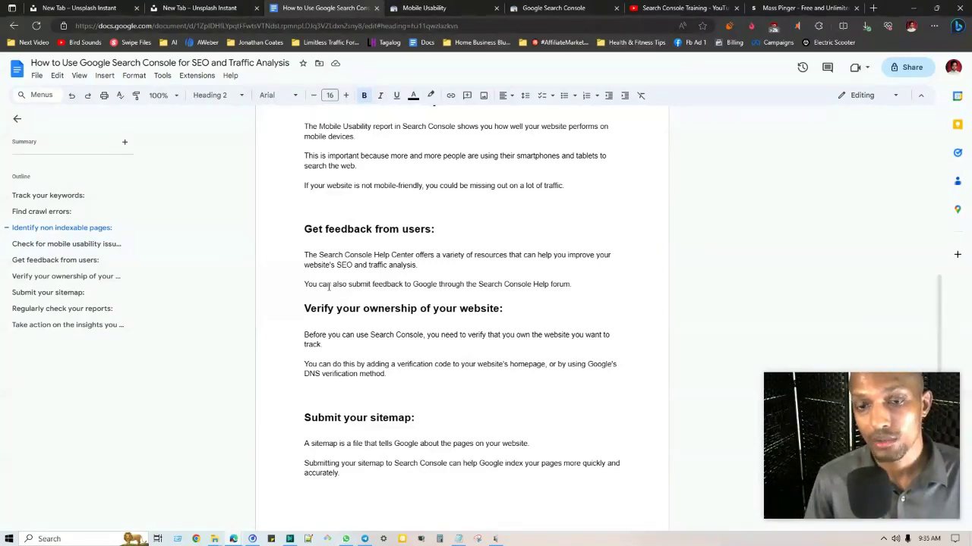
click(452, 7)
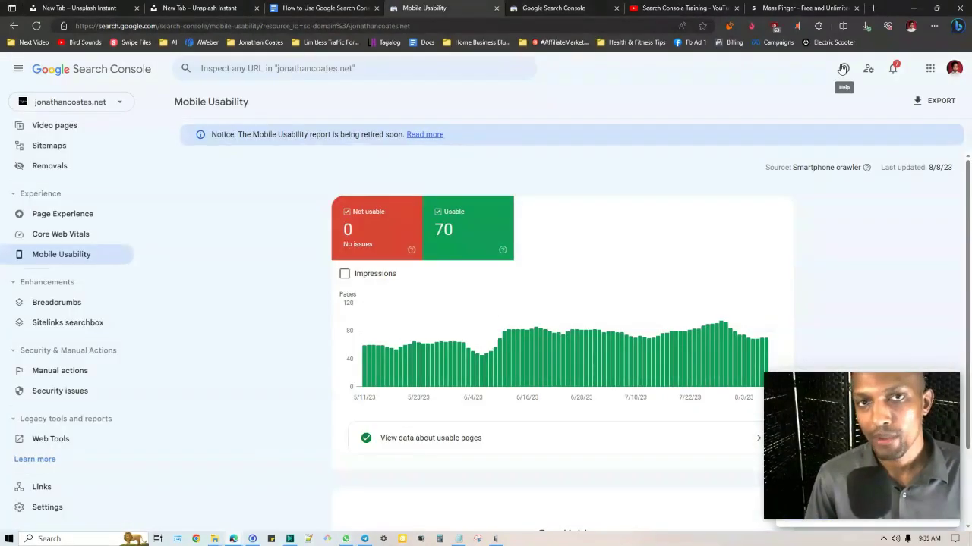
click(842, 69)
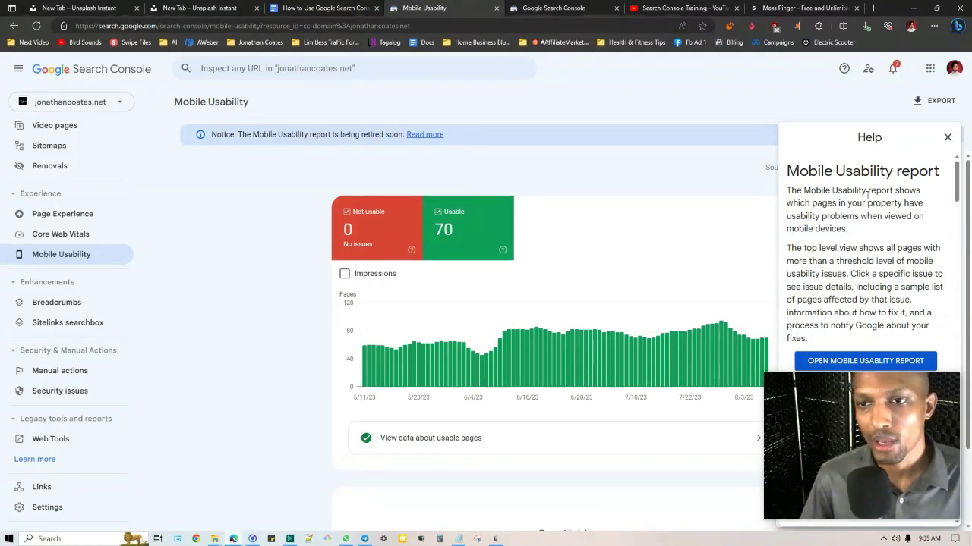
scroll(896, 205, down, 2)
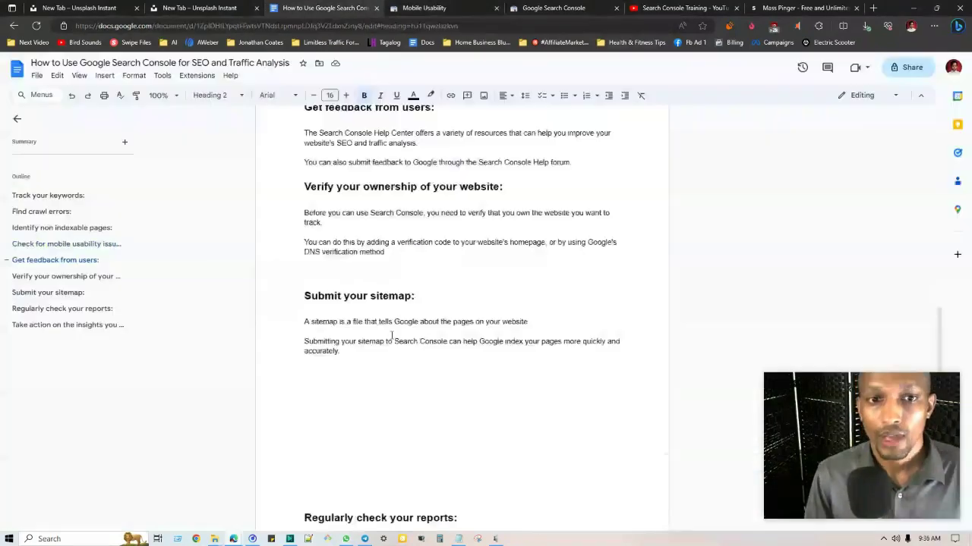
Step: Read the guide document from "Verify your ownership of your website" to "Take action on the insights you find"
scroll(391, 335, down, 1)
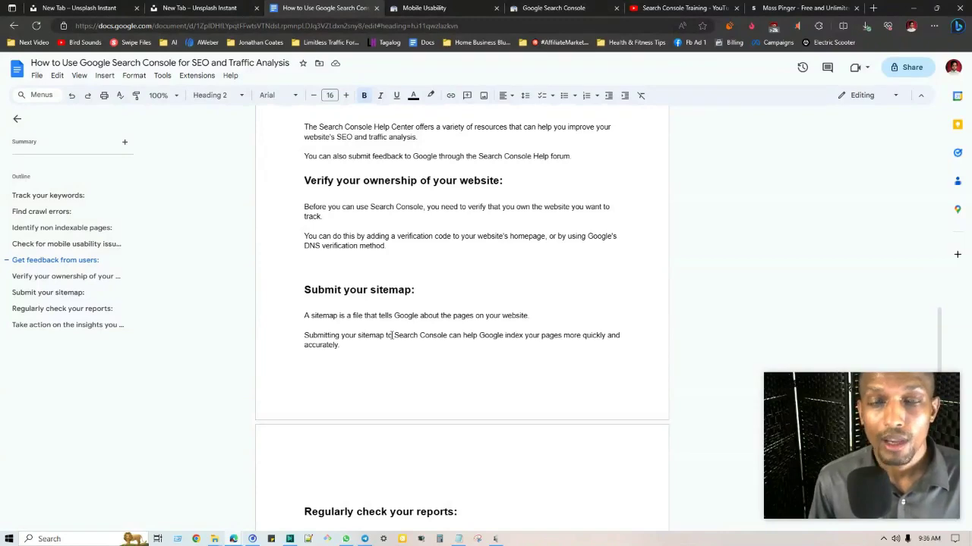
scroll(392, 335, down, 4)
scroll(392, 329, up, 1)
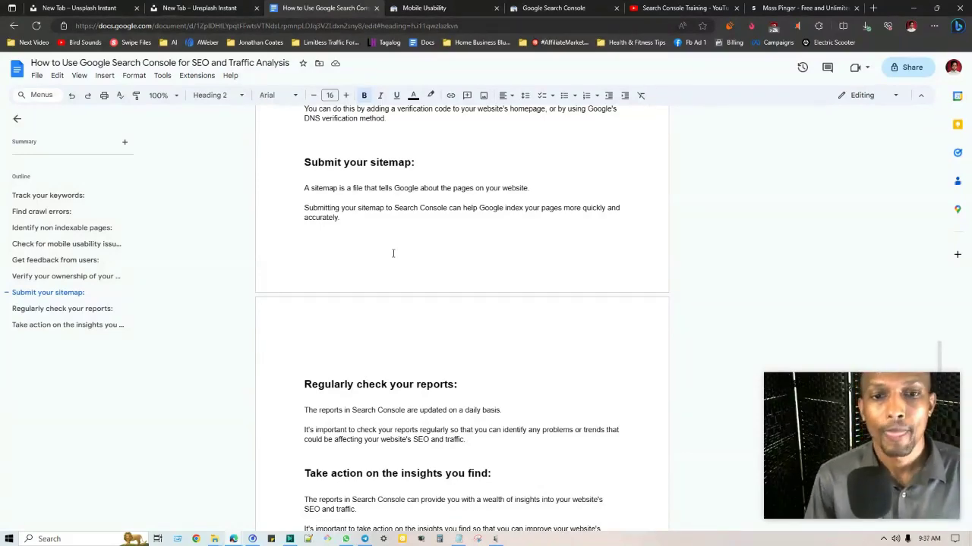
scroll(393, 254, down, 3)
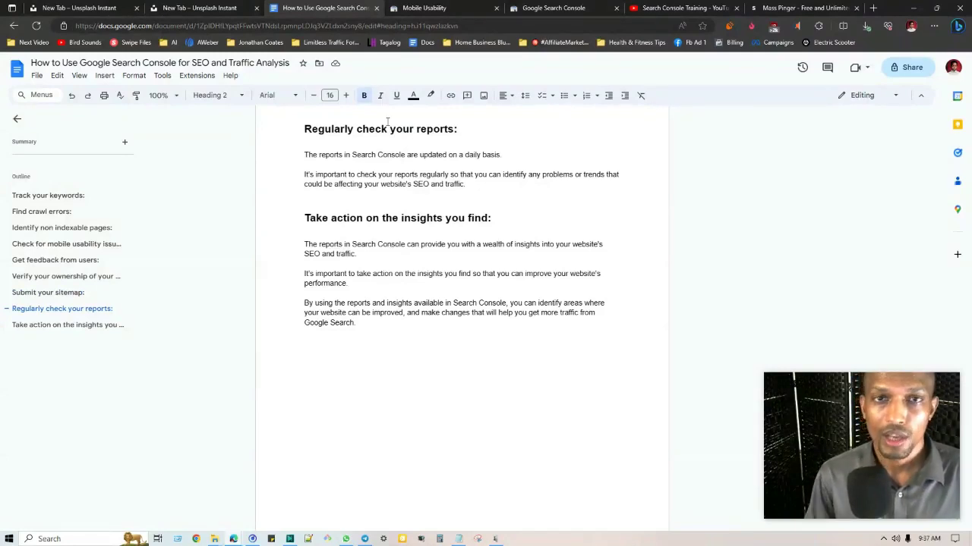
Step: Switch back to Search Console and open the Performance report
click(408, 7)
scroll(76, 178, up, 3)
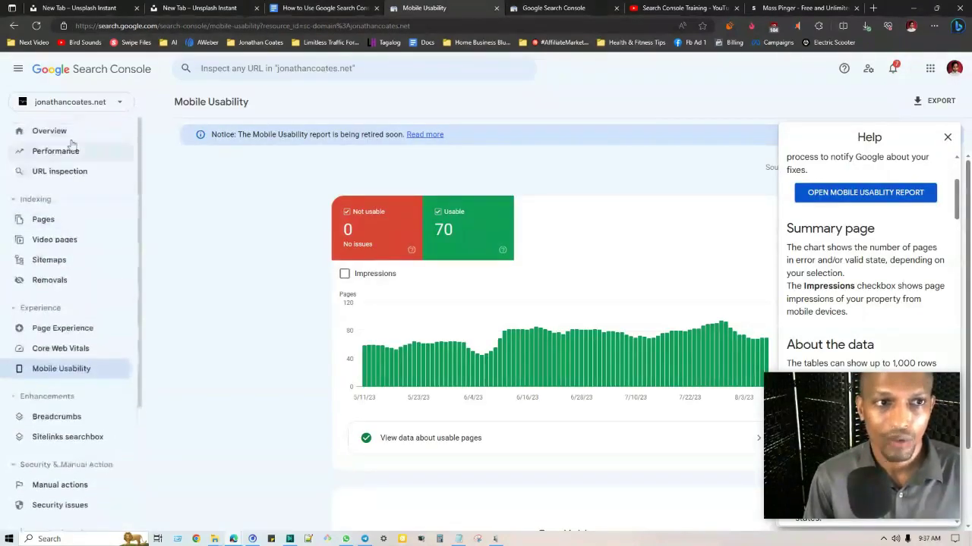
click(55, 150)
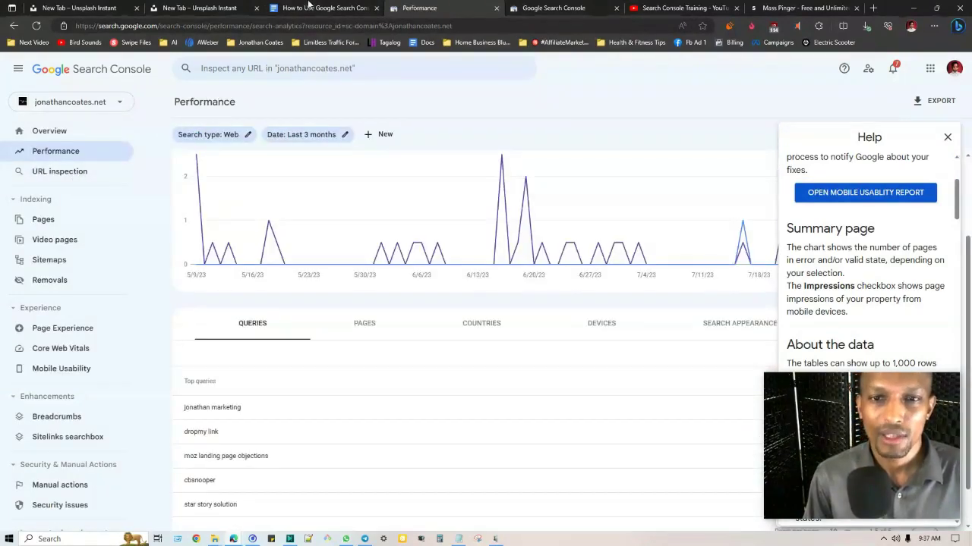
Step: Read the guide's "Take action on the insights you find" section and inspect the Performance chart's clicks and impressions for May 19
click(309, 6)
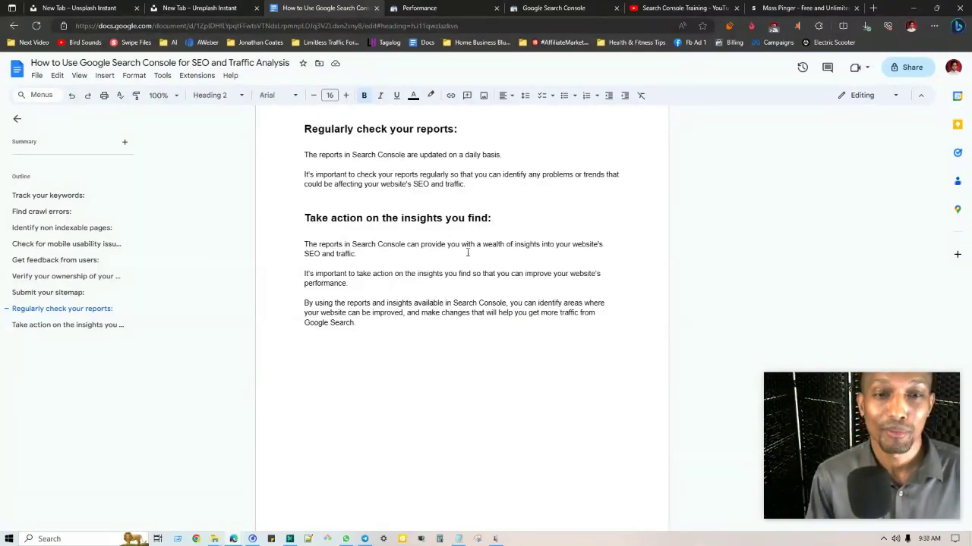
click(430, 7)
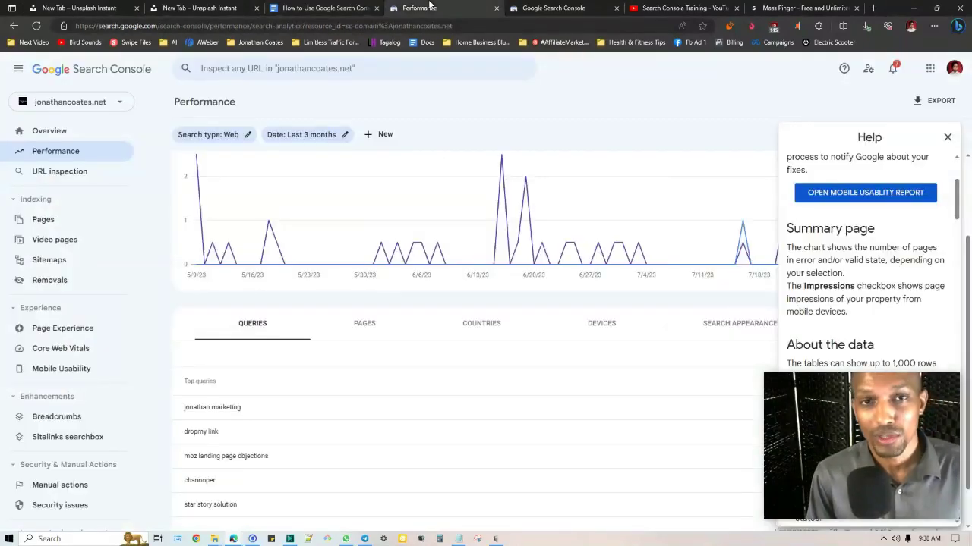
mouse_move(274, 176)
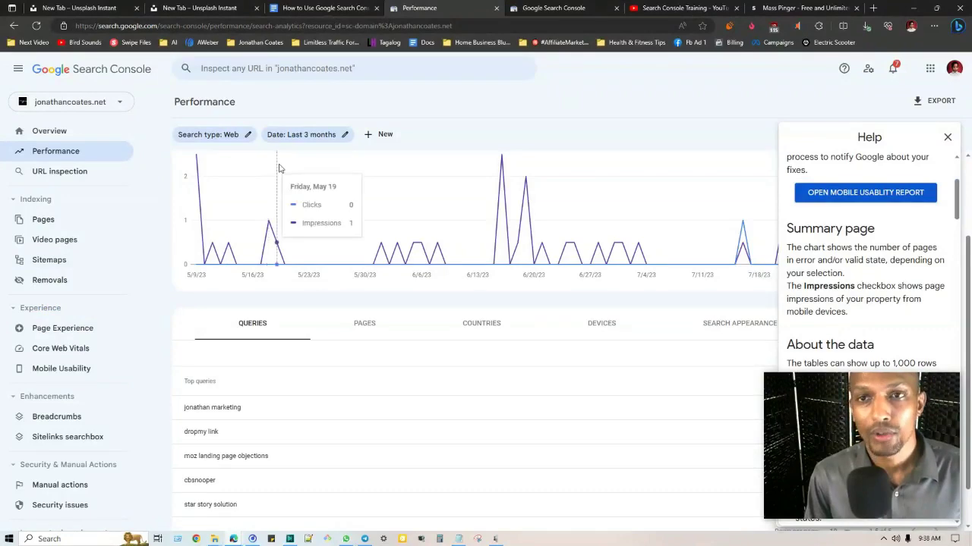
Step: View the Search Console Training playlist on YouTube and browse the Google Search Console about page, returning to its start
click(678, 13)
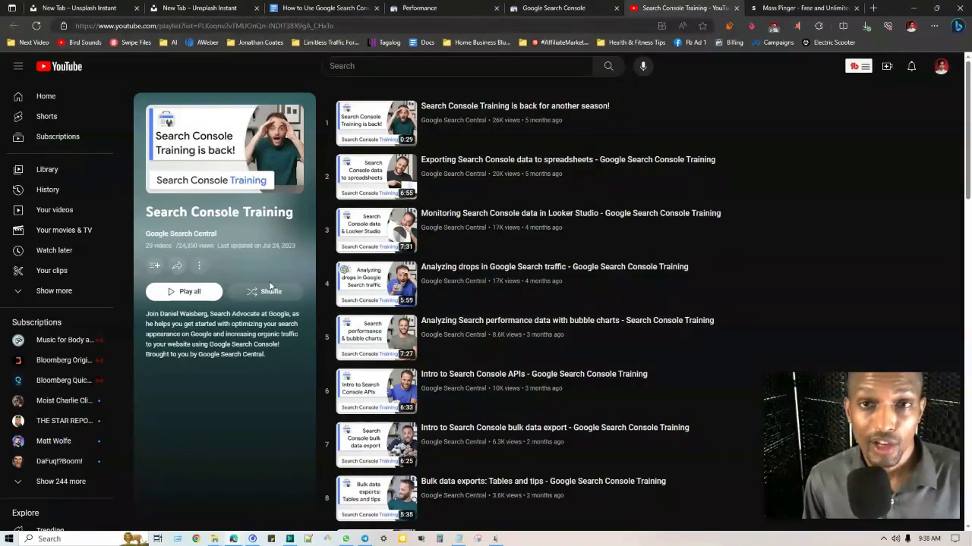
click(542, 5)
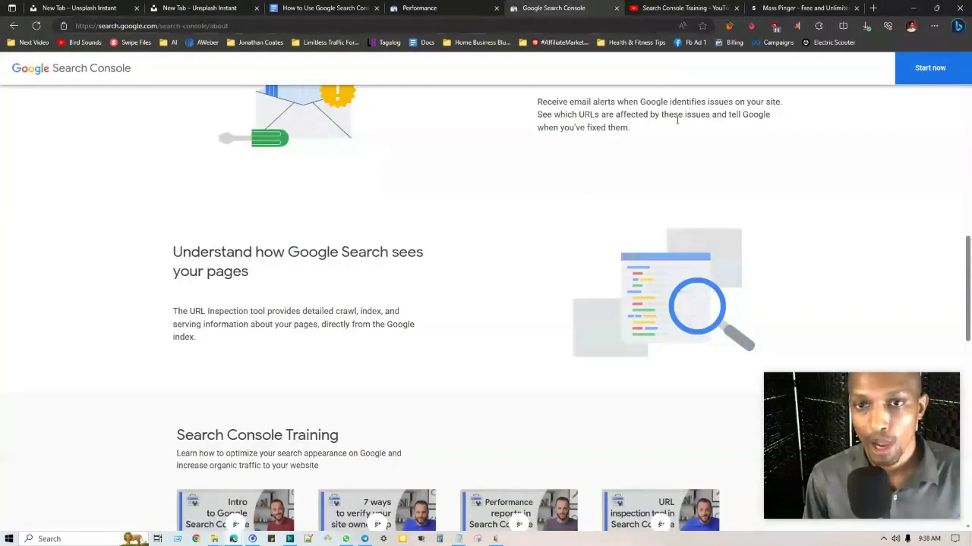
scroll(950, 321, down, 5)
drag(951, 341, 961, 46)
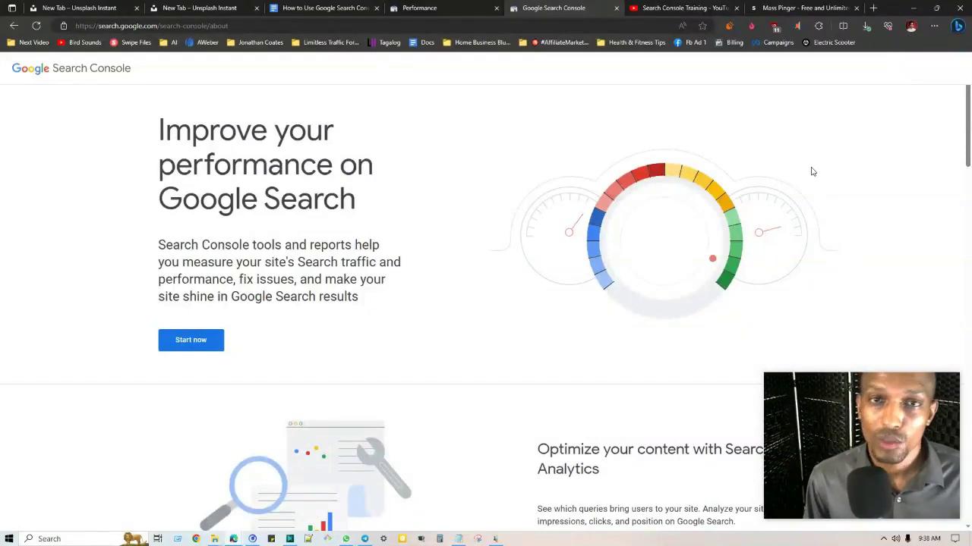
Step: Switch to the masspinger.org page and examine its Mass Ping form, from the URLs to Ping box to the automatic ping script
click(818, 7)
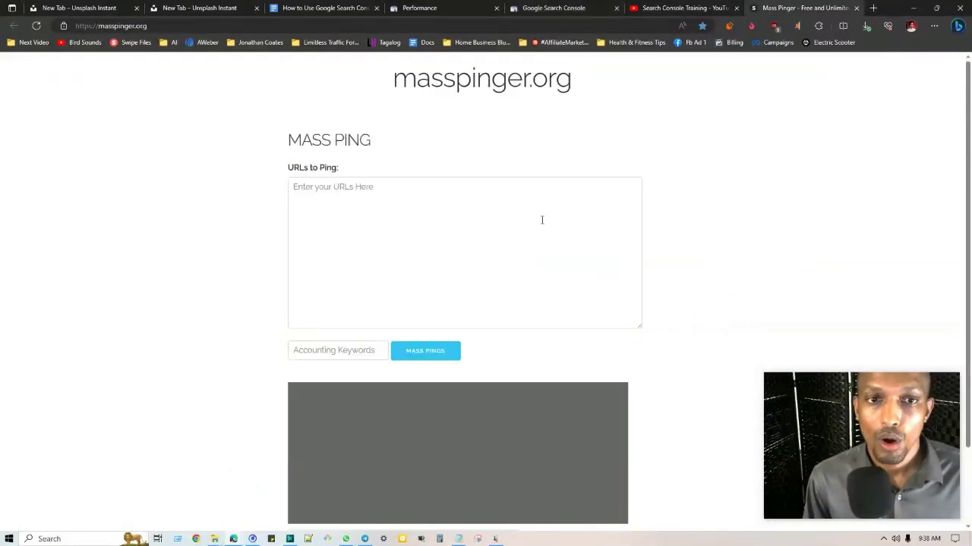
click(385, 197)
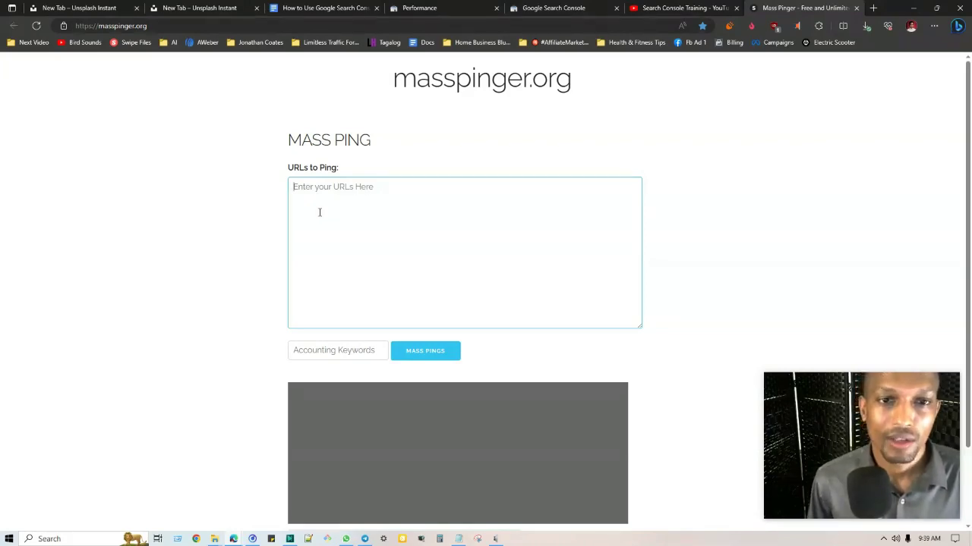
scroll(217, 126, down, 1)
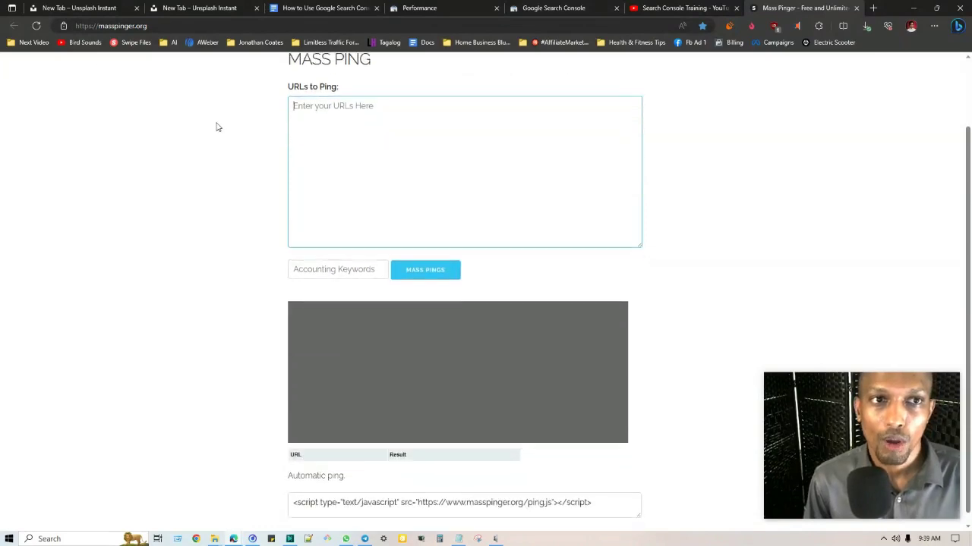
scroll(220, 152, up, 1)
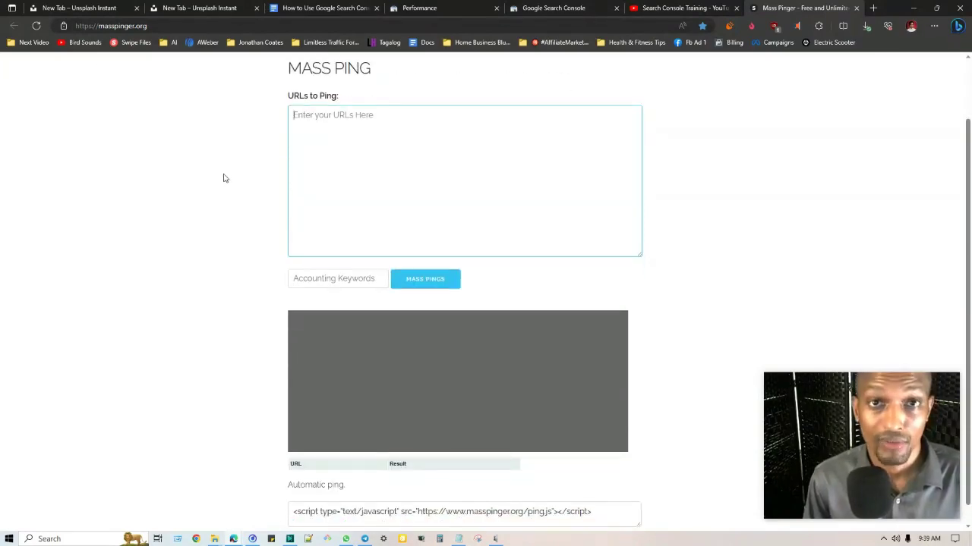
scroll(222, 190, down, 1)
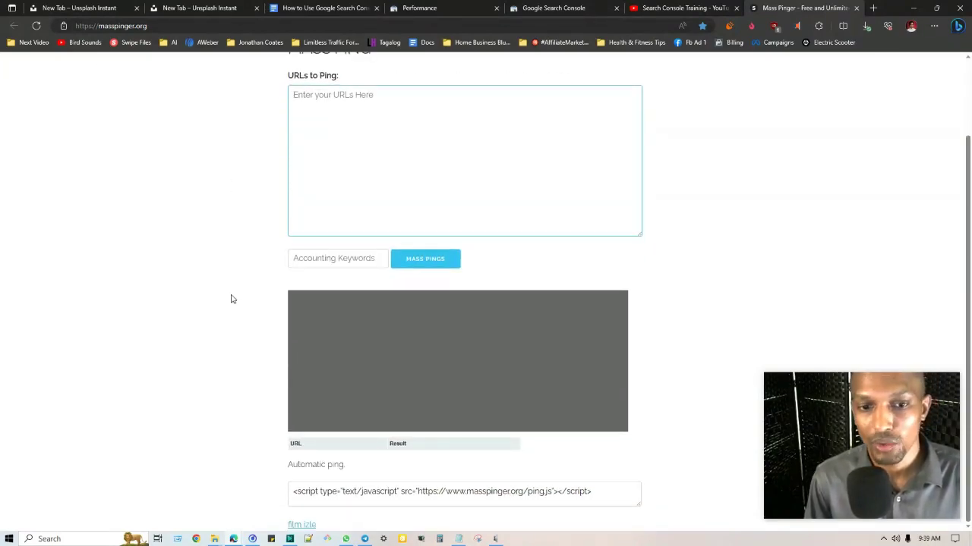
scroll(119, 297, up, 1)
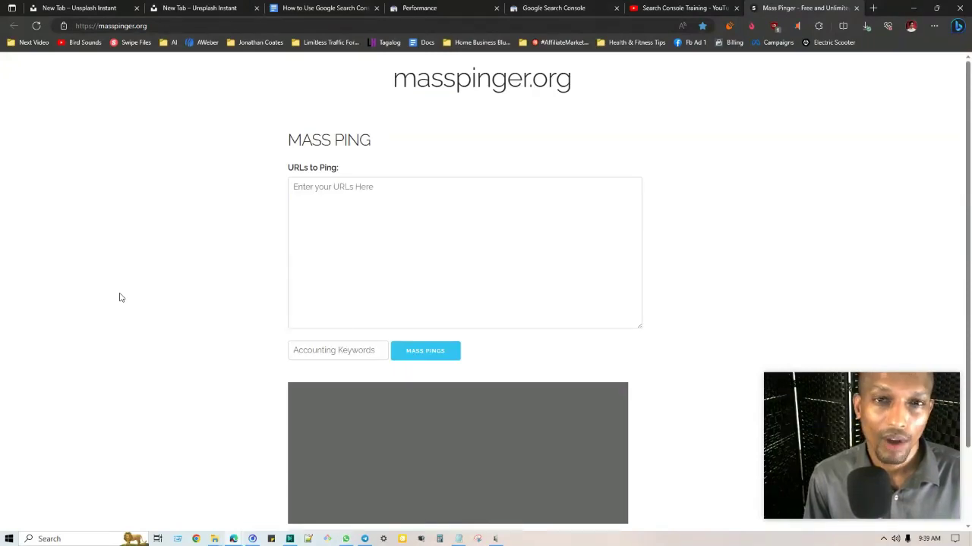